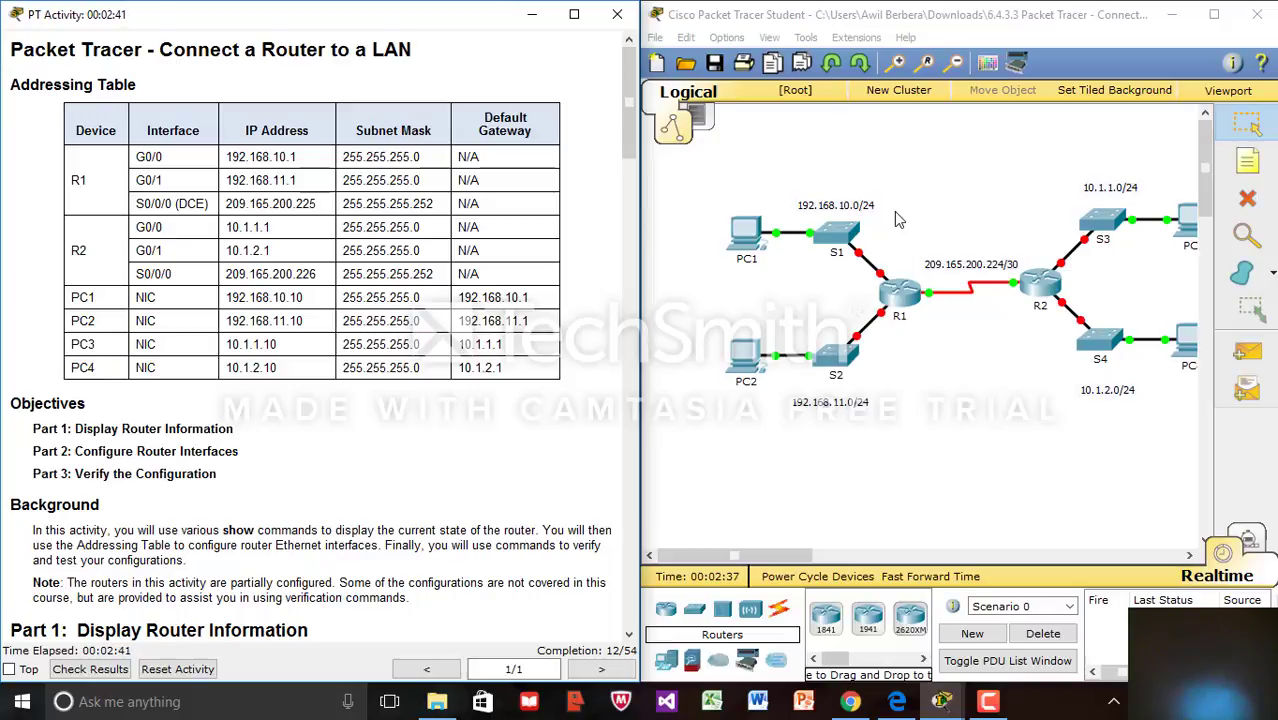
Open router R1's device window by selecting it in the Logical workspace
{"action": "left_click", "coordinate": [899, 296]}
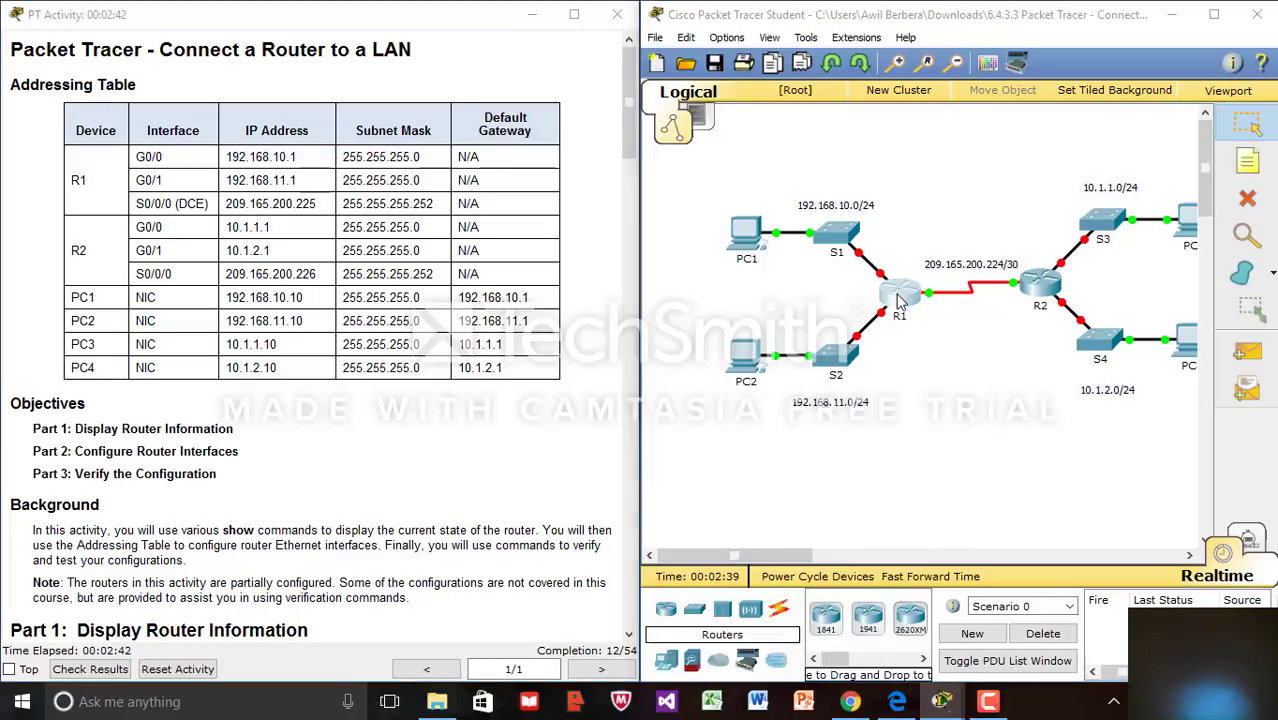
Bring R1's CLI to the login prompt, note the console password in the instructions, and maximize the window
{"action": "left_click", "coordinate": [492, 149]}
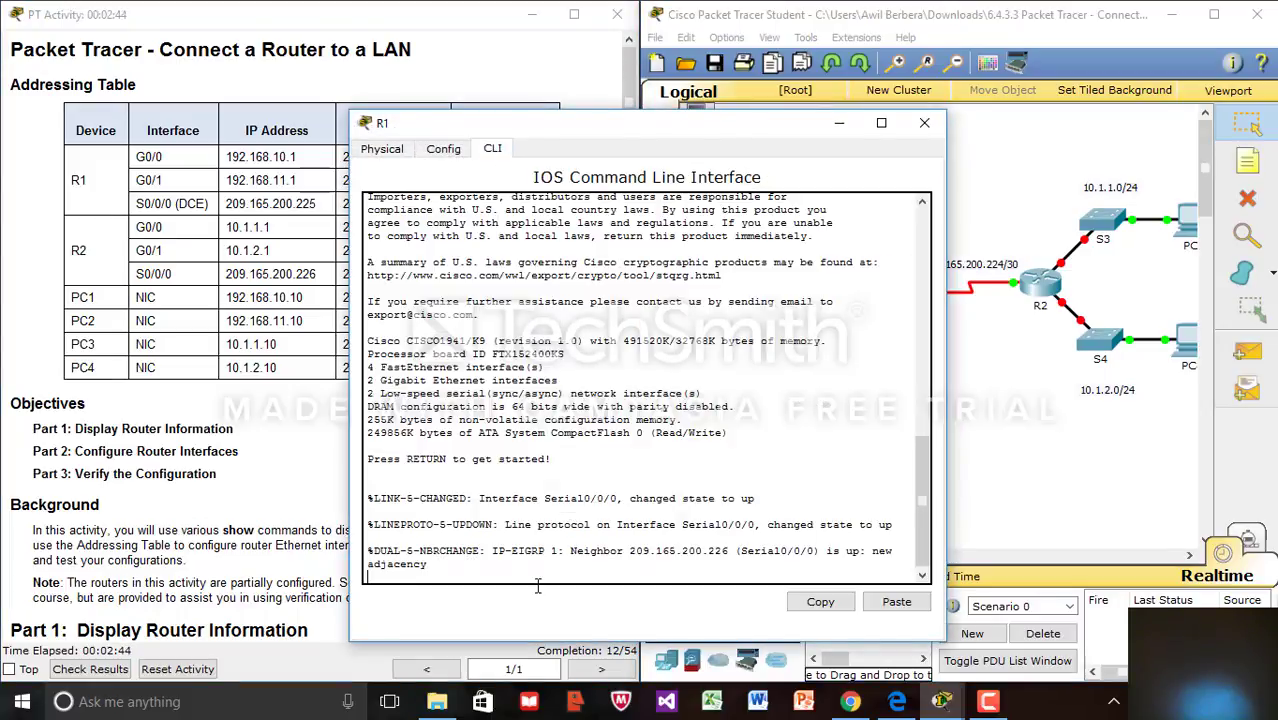
{"action": "key", "text": "Return"}
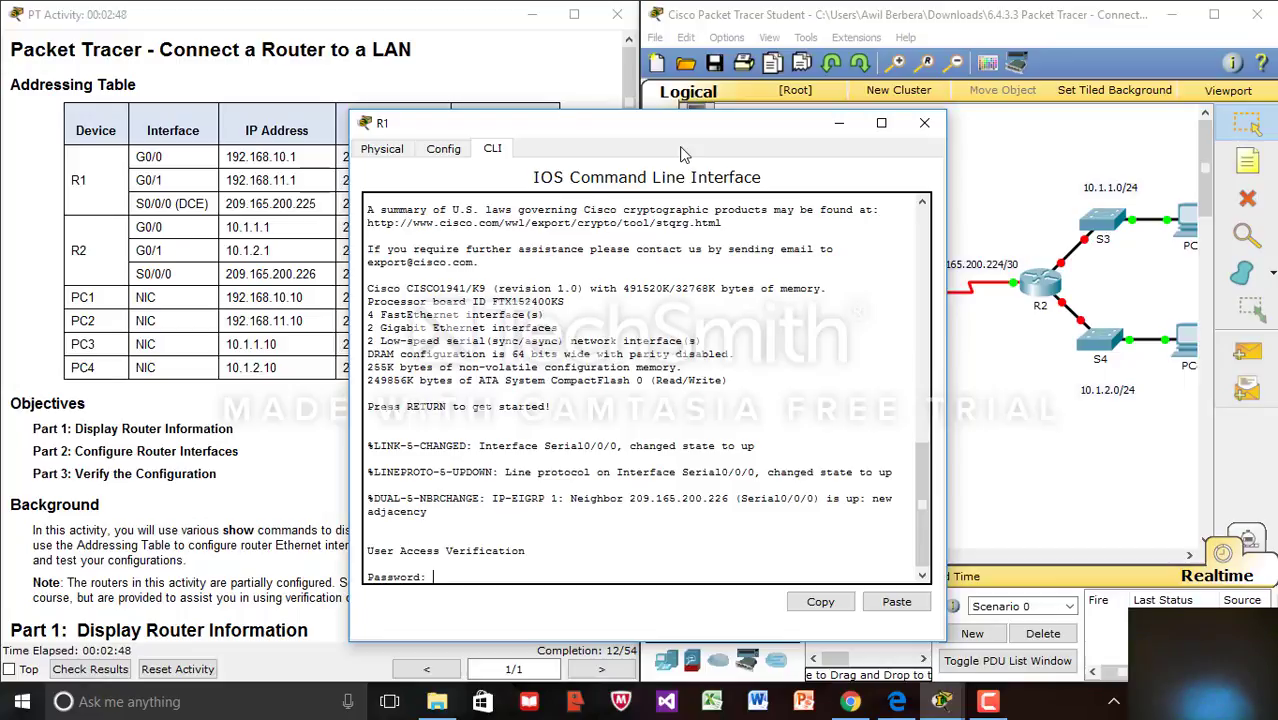
{"action": "left_click_drag", "start_coordinate": [693, 141], "coordinate": [995, 82]}
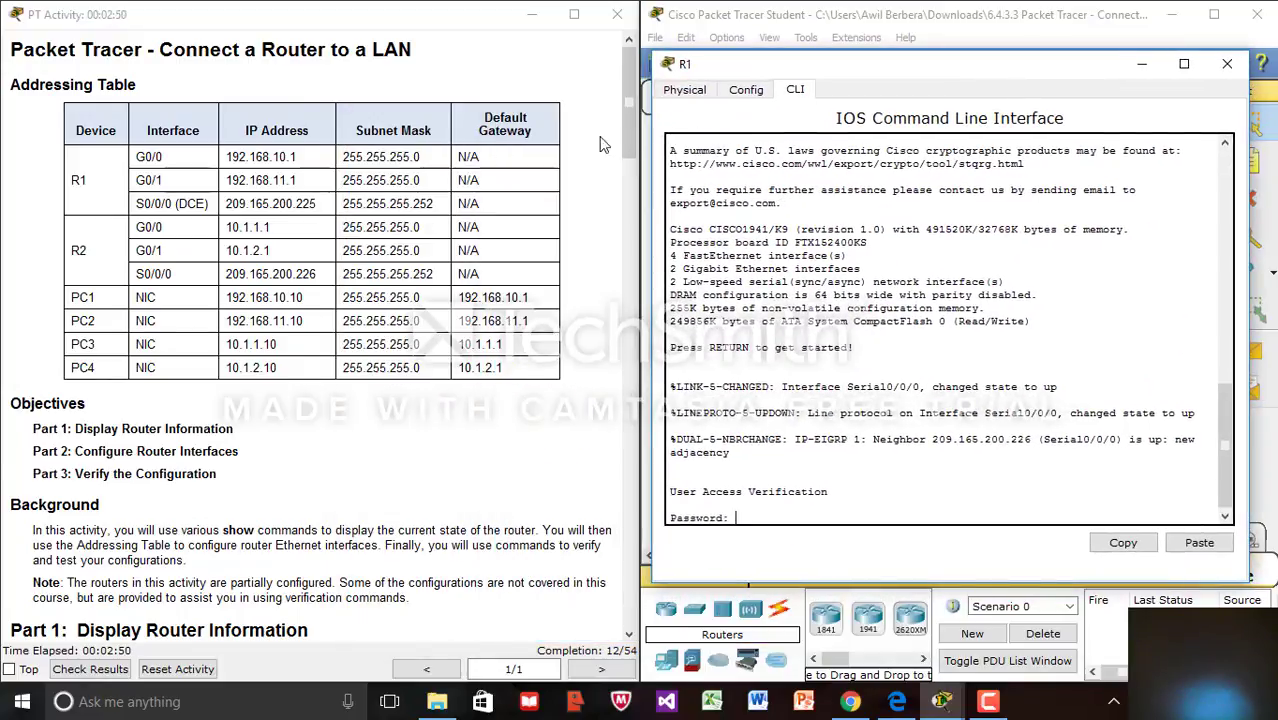
{"action": "left_click_drag", "start_coordinate": [630, 129], "coordinate": [637, 187]}
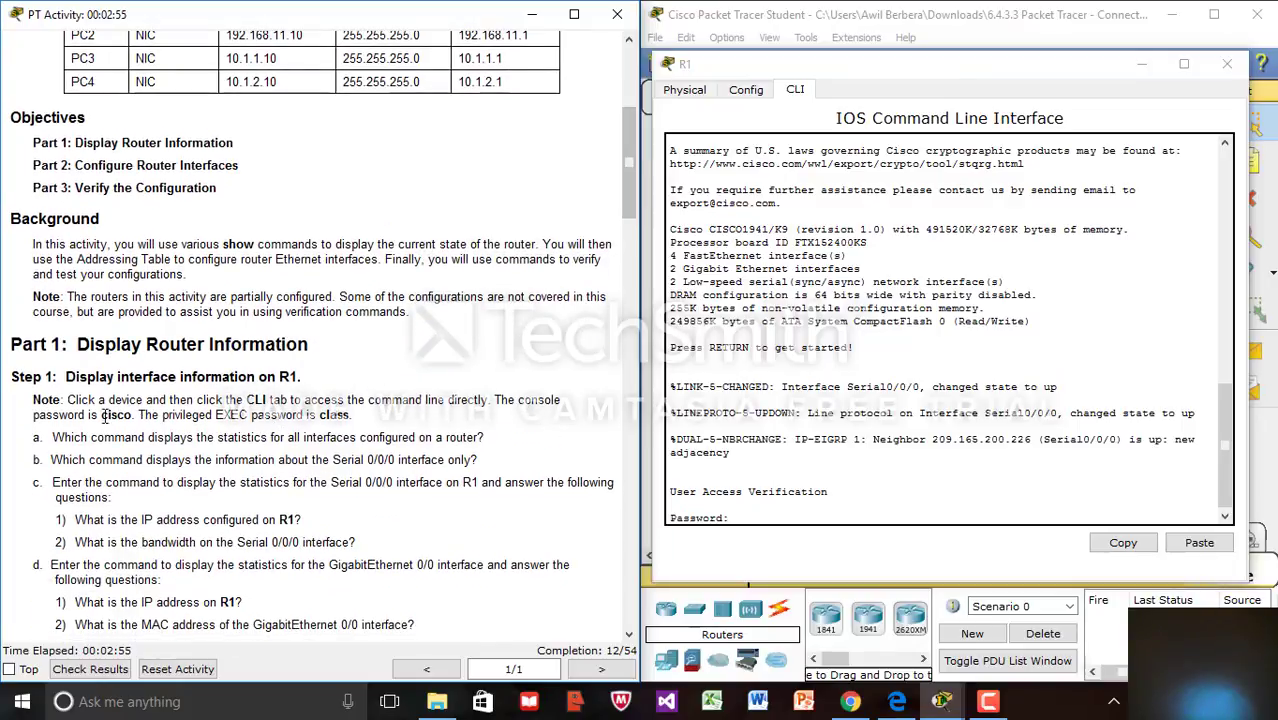
{"action": "left_click_drag", "start_coordinate": [99, 414], "coordinate": [131, 415]}
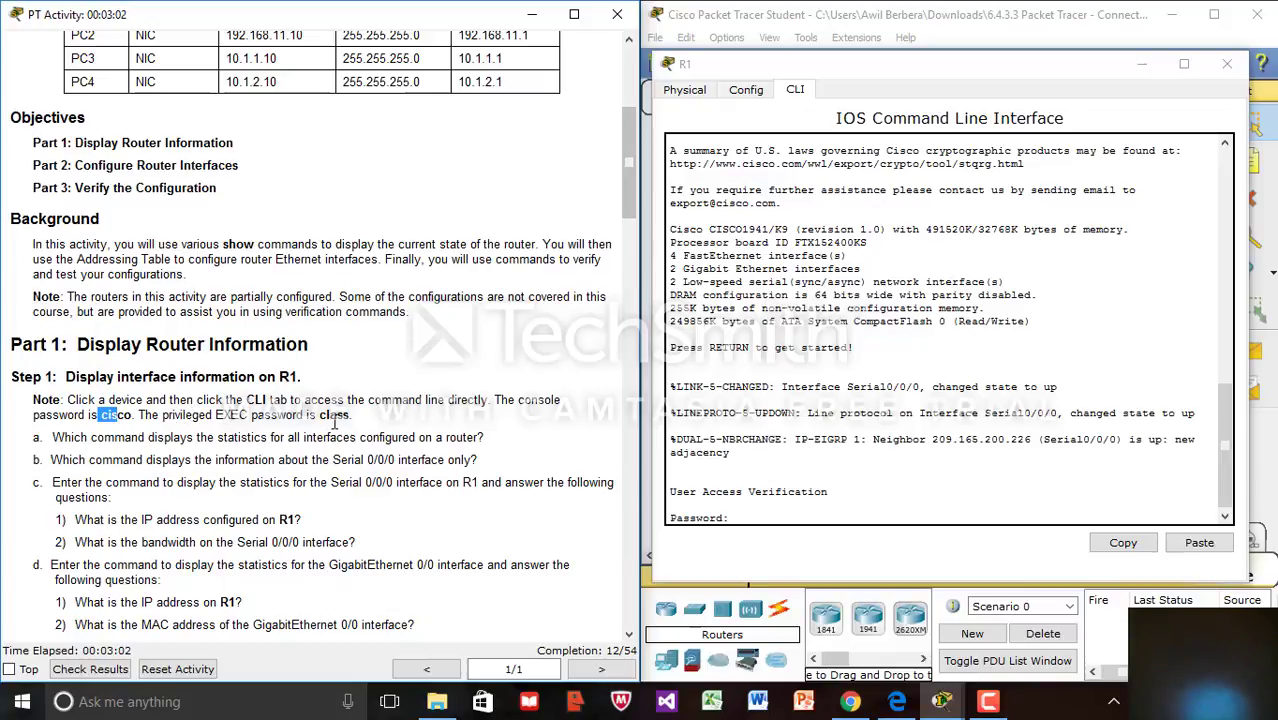
{"action": "left_click", "coordinate": [755, 510]}
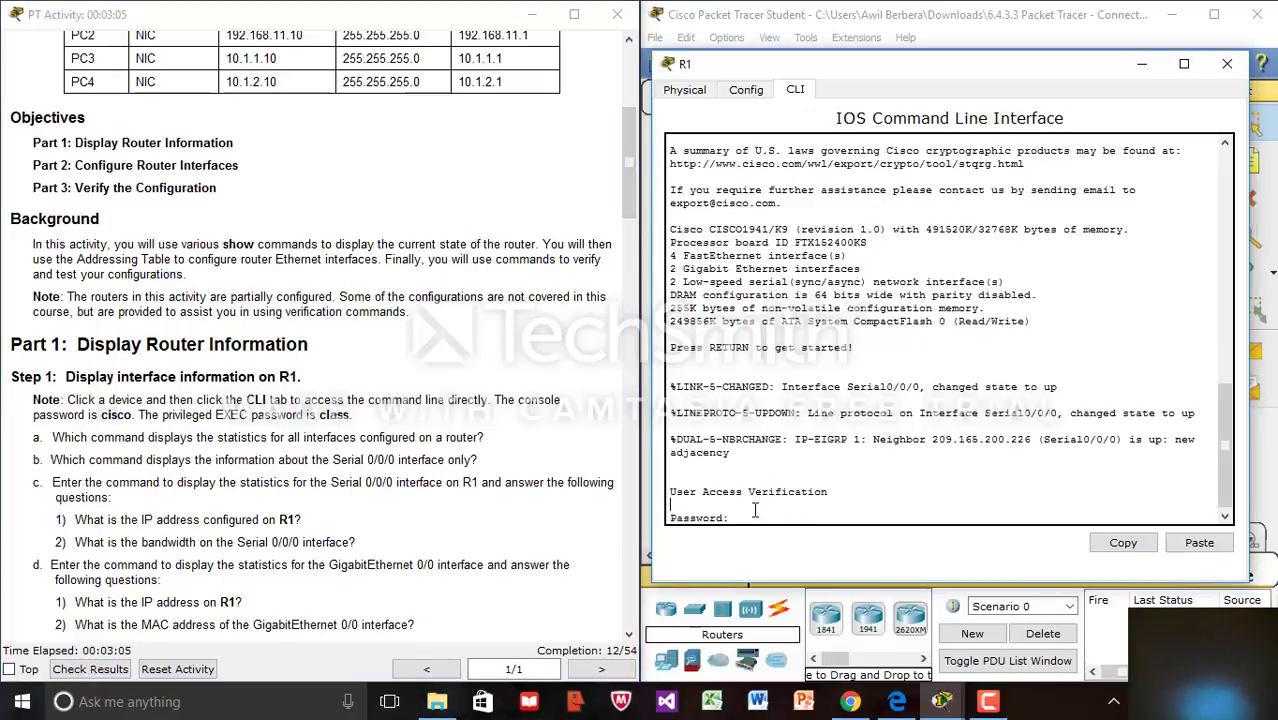
{"action": "left_click", "coordinate": [1184, 64]}
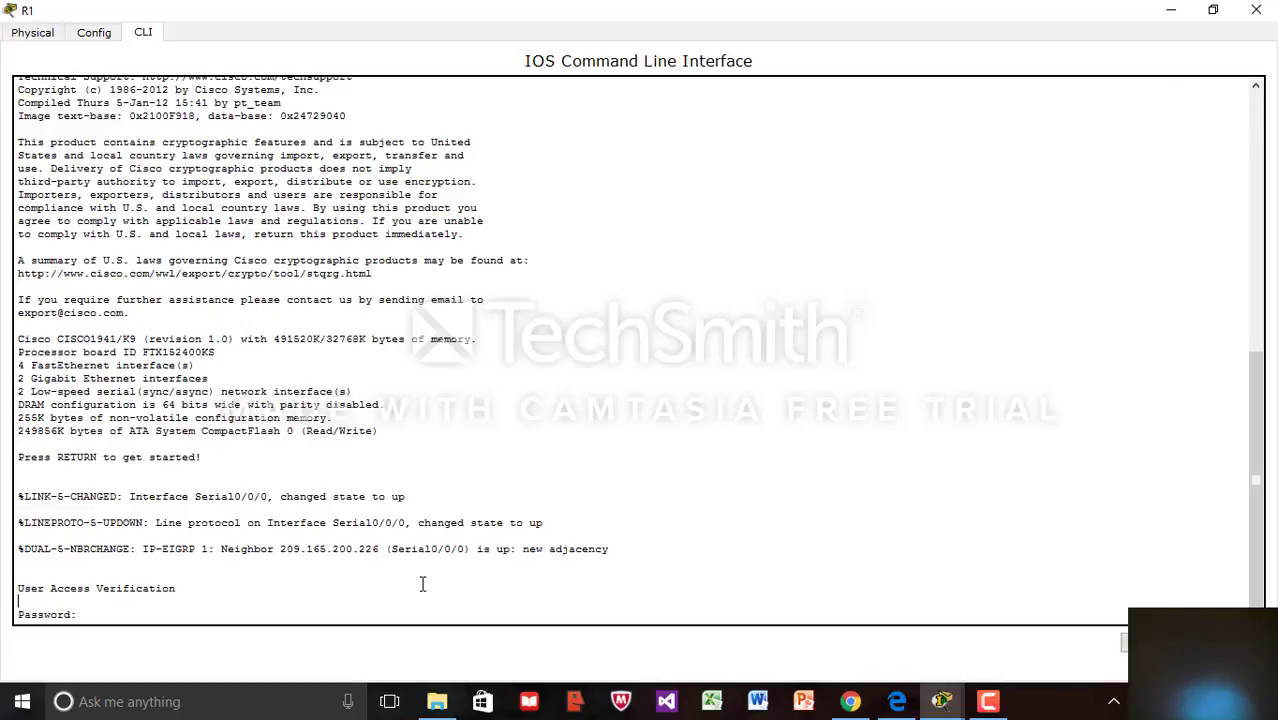
Log in to R1 with the console password and reach privileged mode with the enable password
{"action": "left_click_drag", "start_coordinate": [78, 619], "coordinate": [84, 618]}
{"action": "key", "text": "Return"}
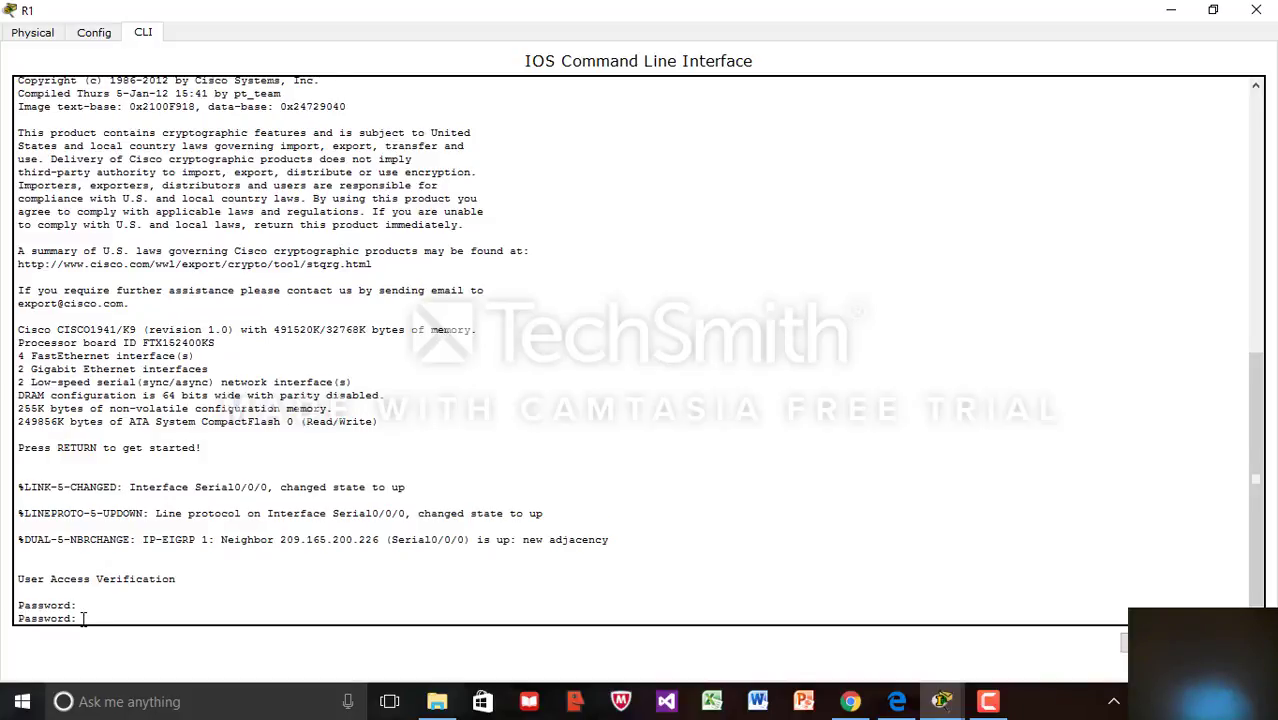
{"action": "key", "text": "Return"}
{"action": "type", "text": "en"}
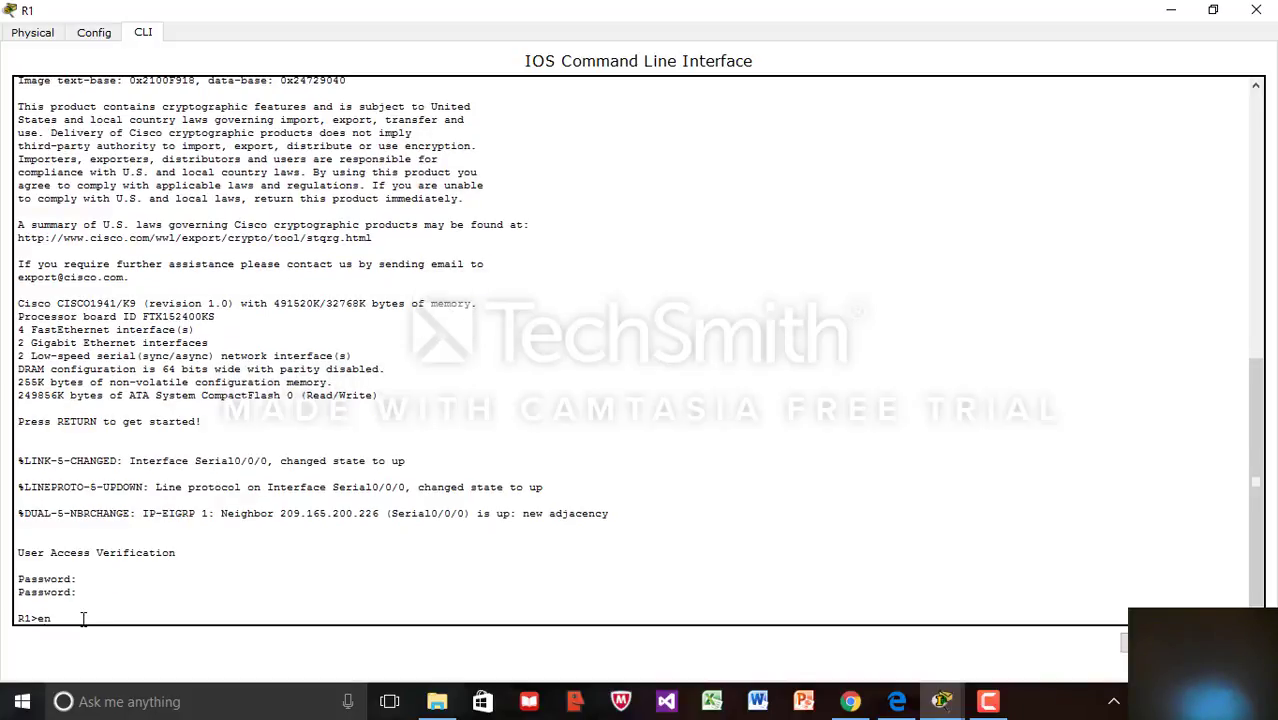
{"action": "type", "text": "able"}
{"action": "key", "text": "Return"}
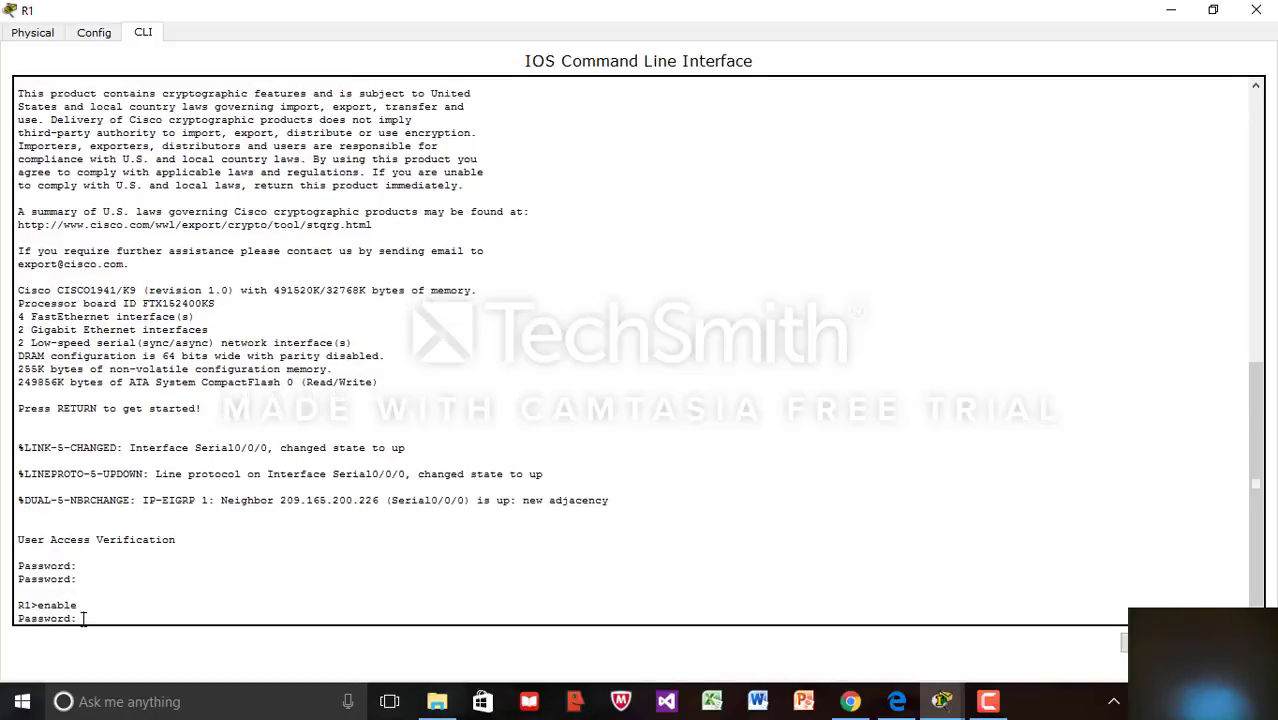
{"action": "key", "text": "Return"}
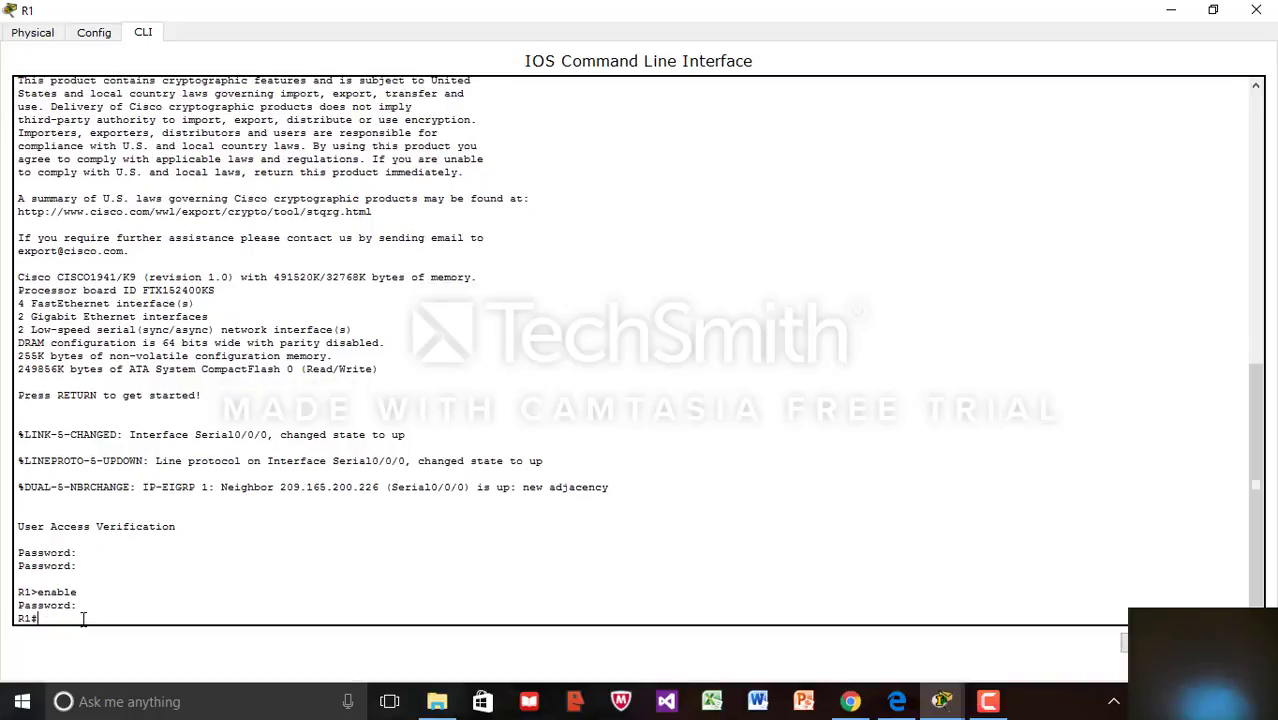
Enter global configuration mode with conf t and bring the addressing table back into view
{"action": "type", "text": "conf t"}
{"action": "key", "text": "Return"}
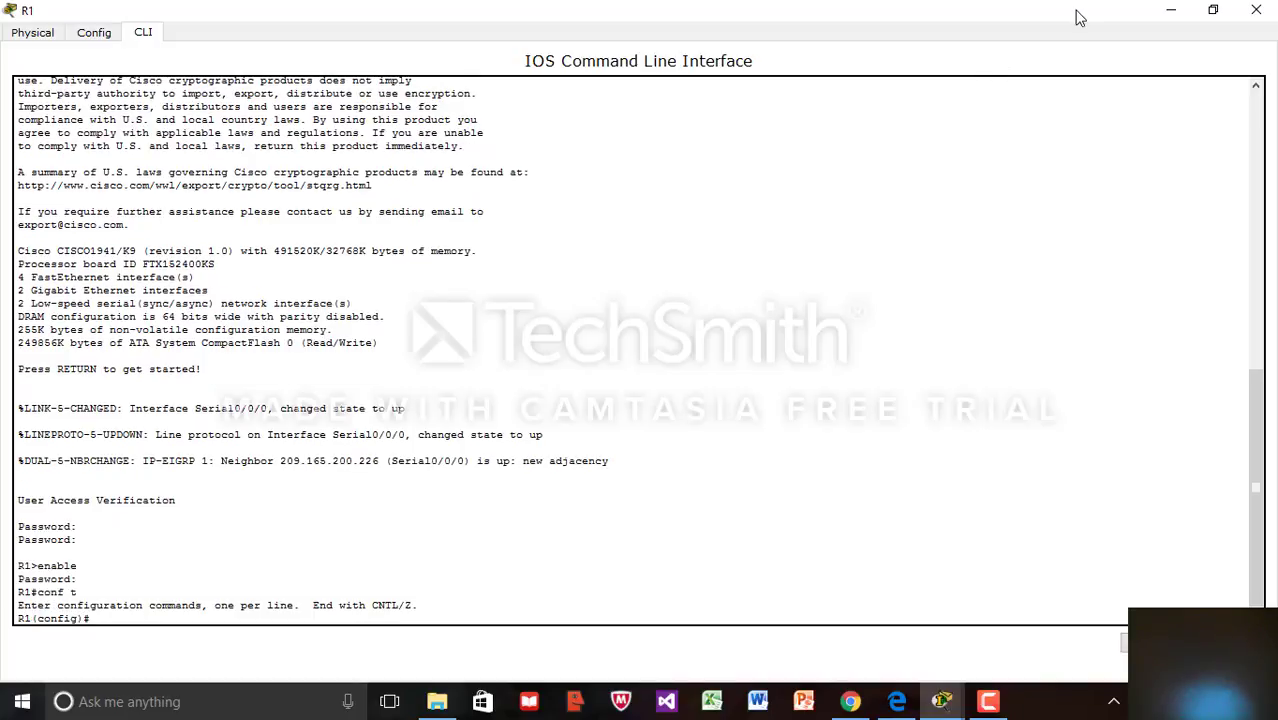
{"action": "left_click", "coordinate": [1213, 10]}
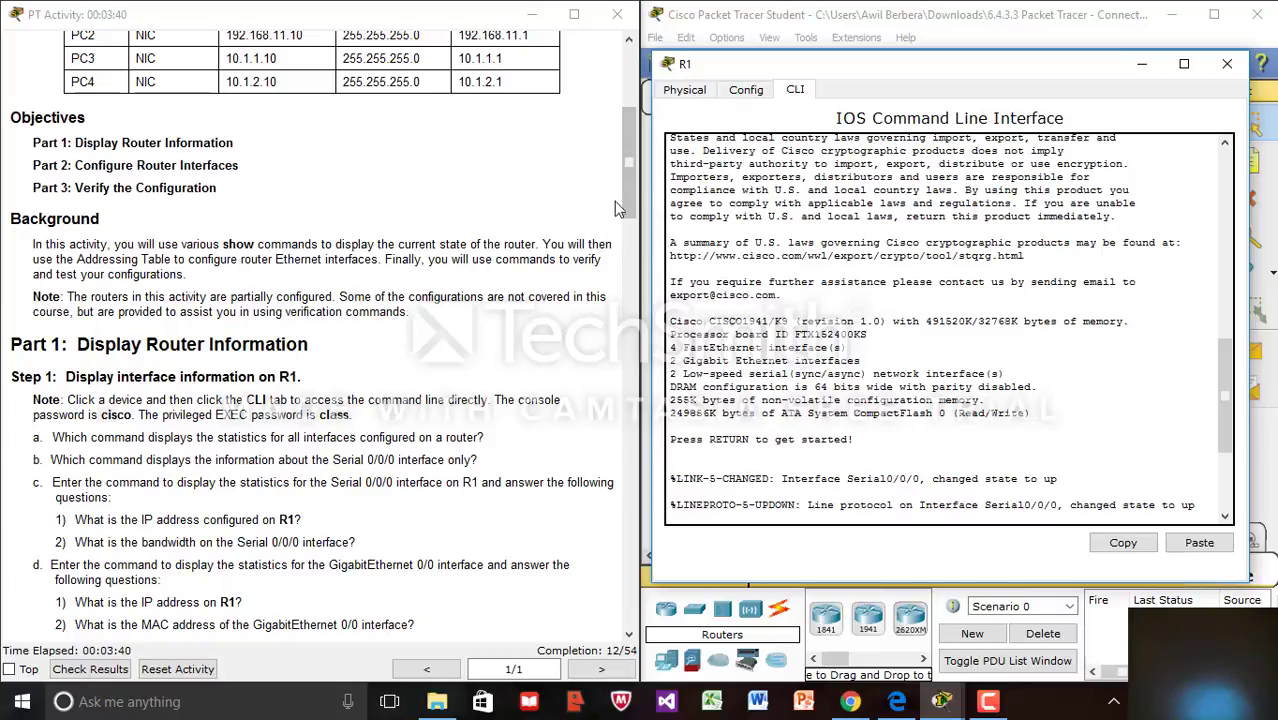
{"action": "left_click_drag", "start_coordinate": [629, 194], "coordinate": [629, 131]}
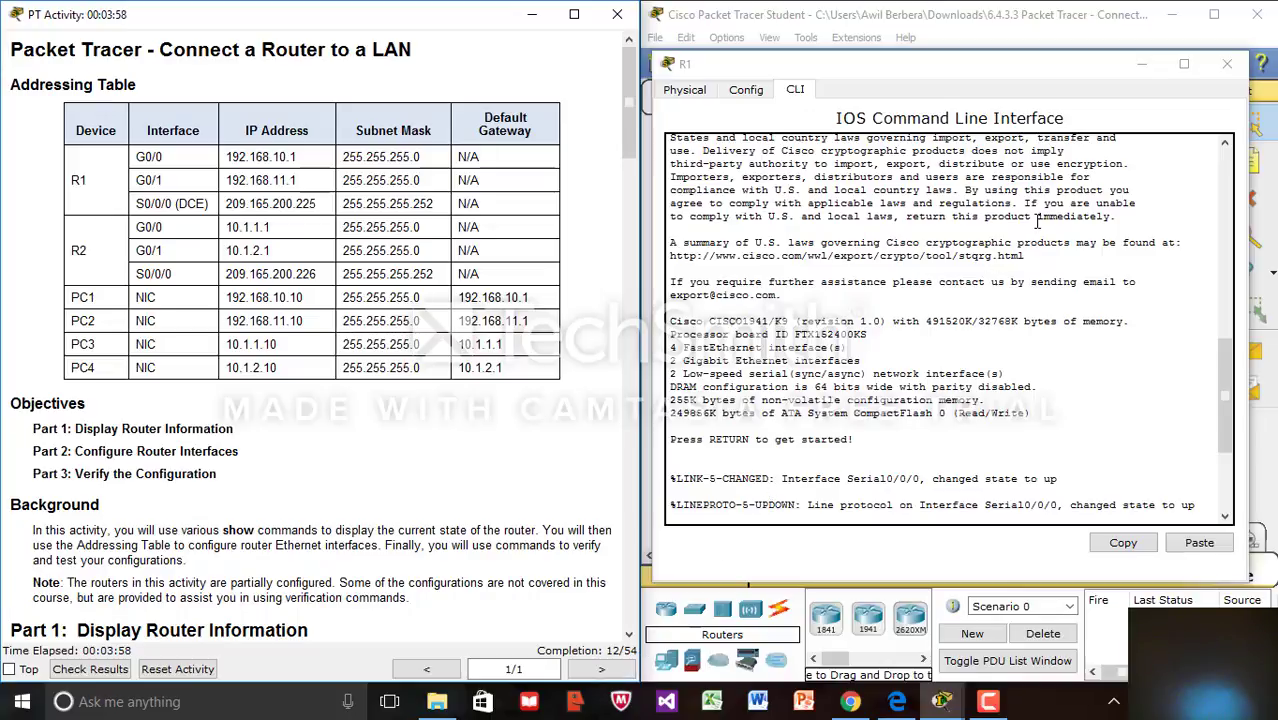
Enter interface configuration for R1's GigabitEthernet0/0 in the full-screen CLI
{"action": "left_click", "coordinate": [1183, 68]}
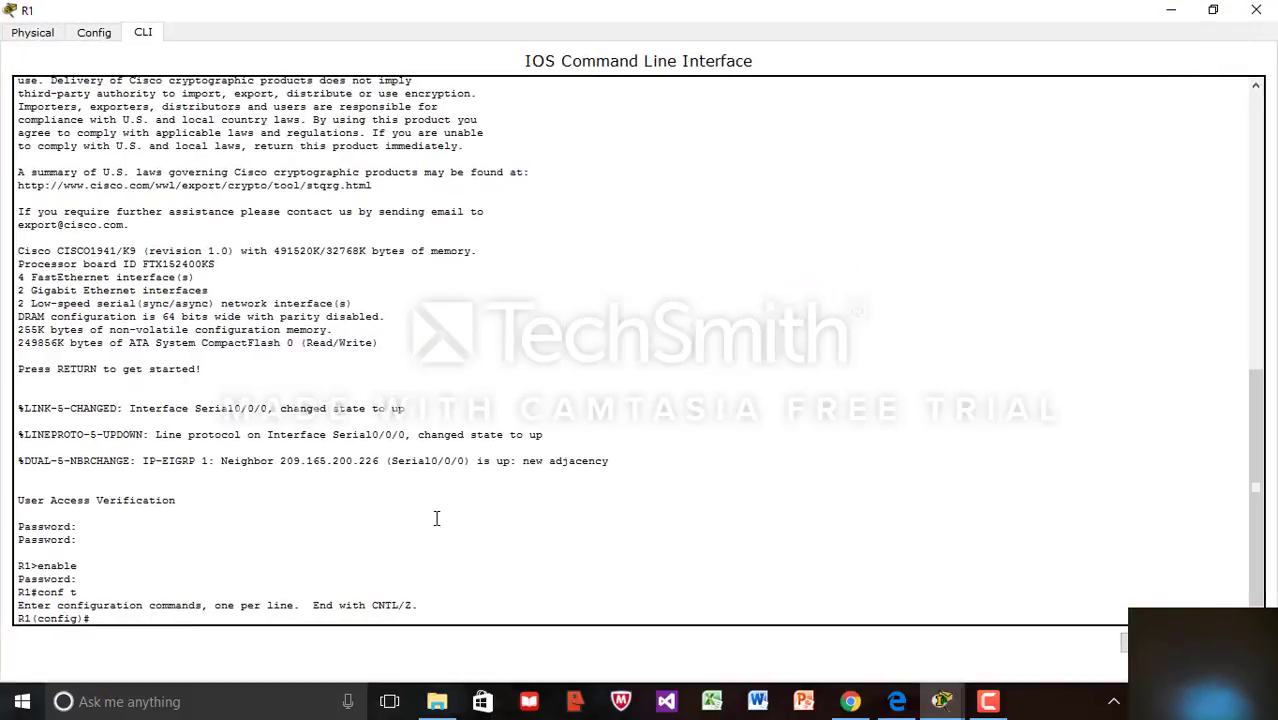
{"action": "type", "text": "int"}
{"action": "key", "text": "Tab"}
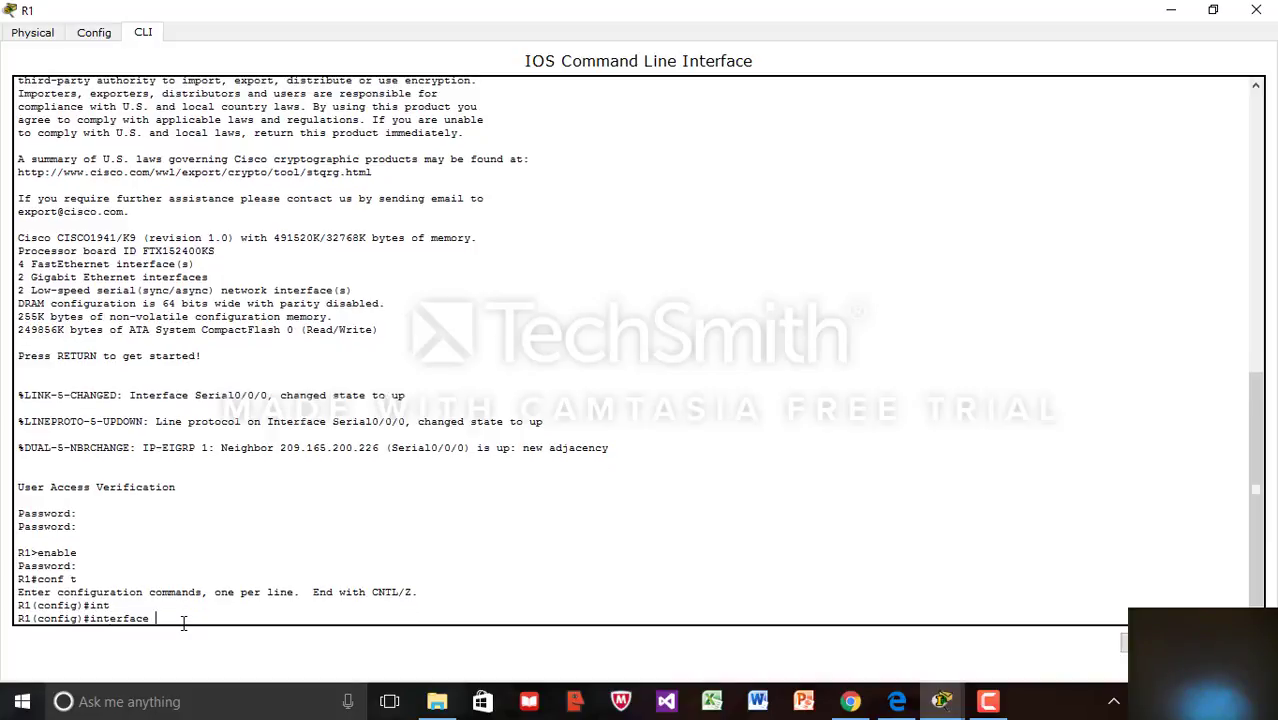
{"action": "type", "text": "gi"}
{"action": "key", "text": "Tab"}
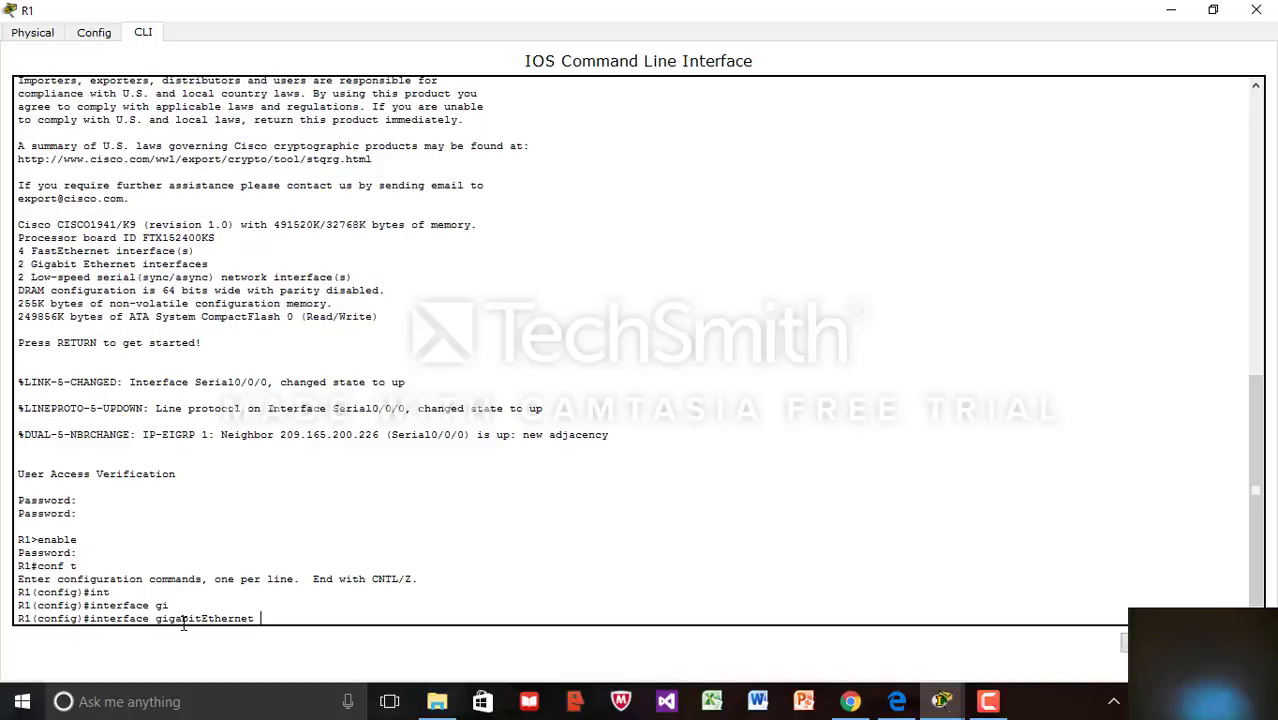
{"action": "type", "text": "0/0"}
{"action": "key", "text": "Return"}
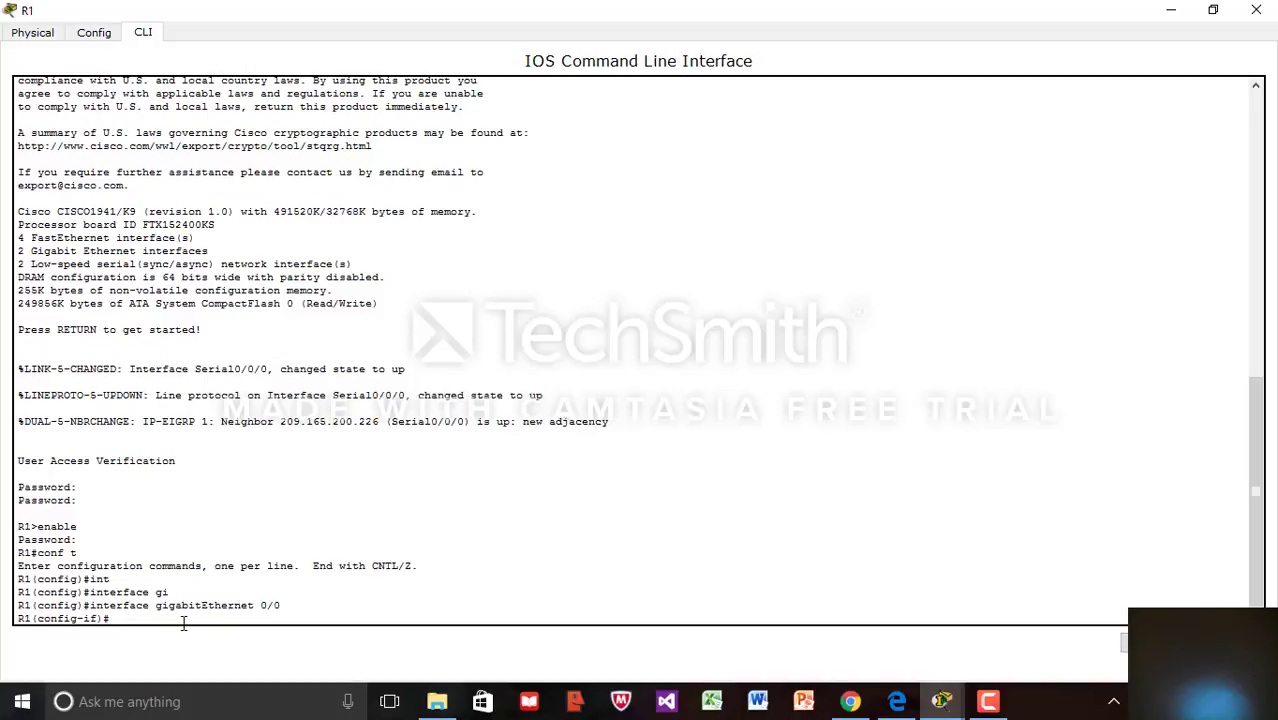
Assign 192.168.10.1 255.255.255.0 to G0/0 and enable it with no shutdown
{"action": "type", "text": "ip address 192.168.10.1 255.255.255"}
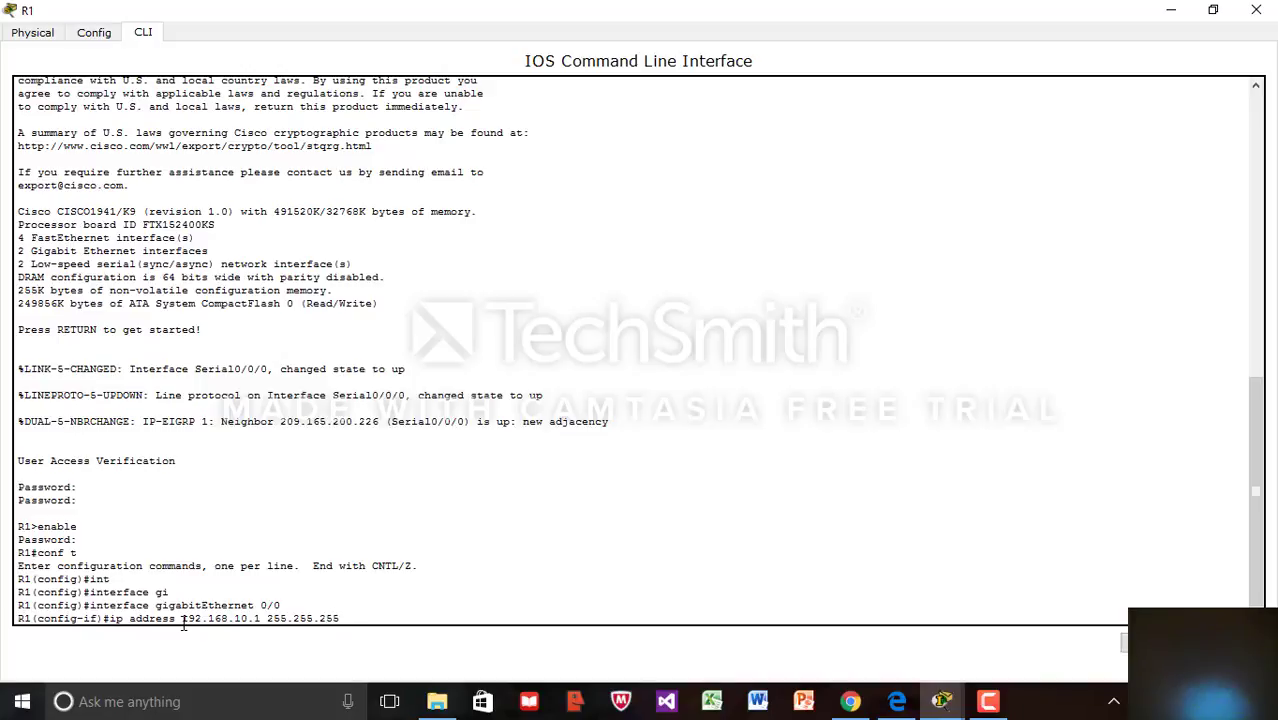
{"action": "type", "text": ".0"}
{"action": "key", "text": "Return"}
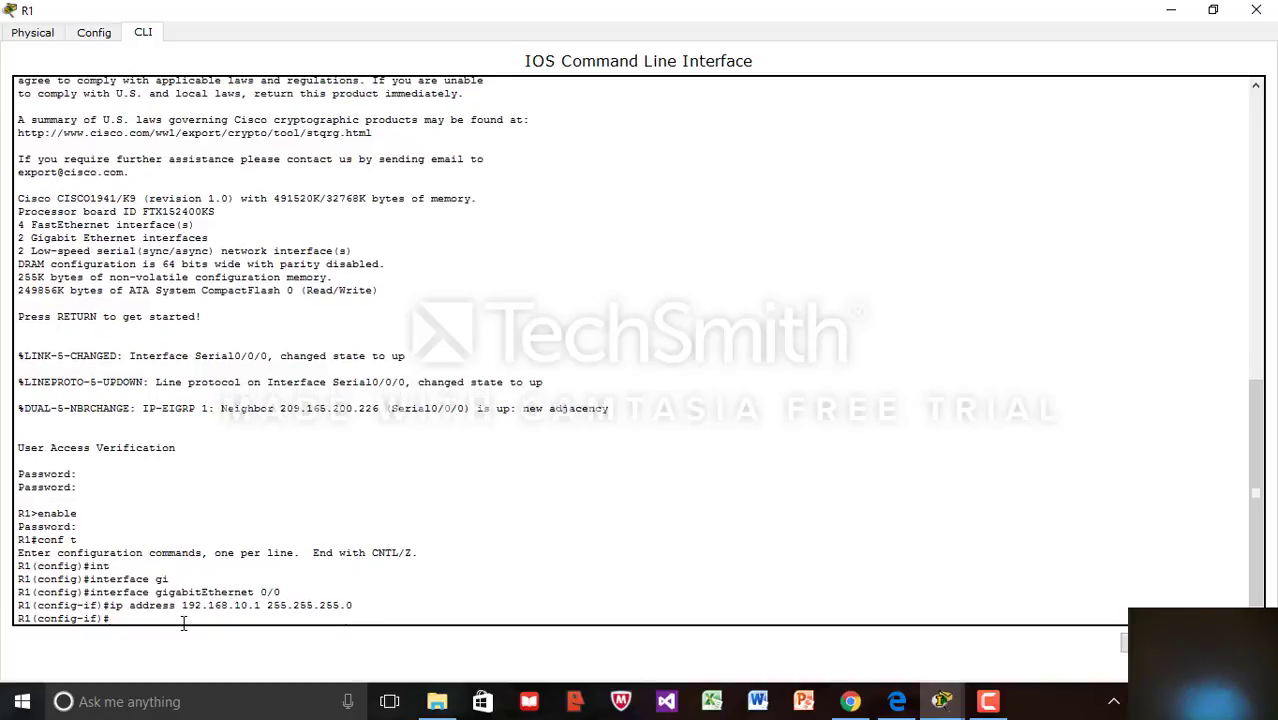
{"action": "type", "text": "no shut"}
{"action": "key", "text": "Return"}
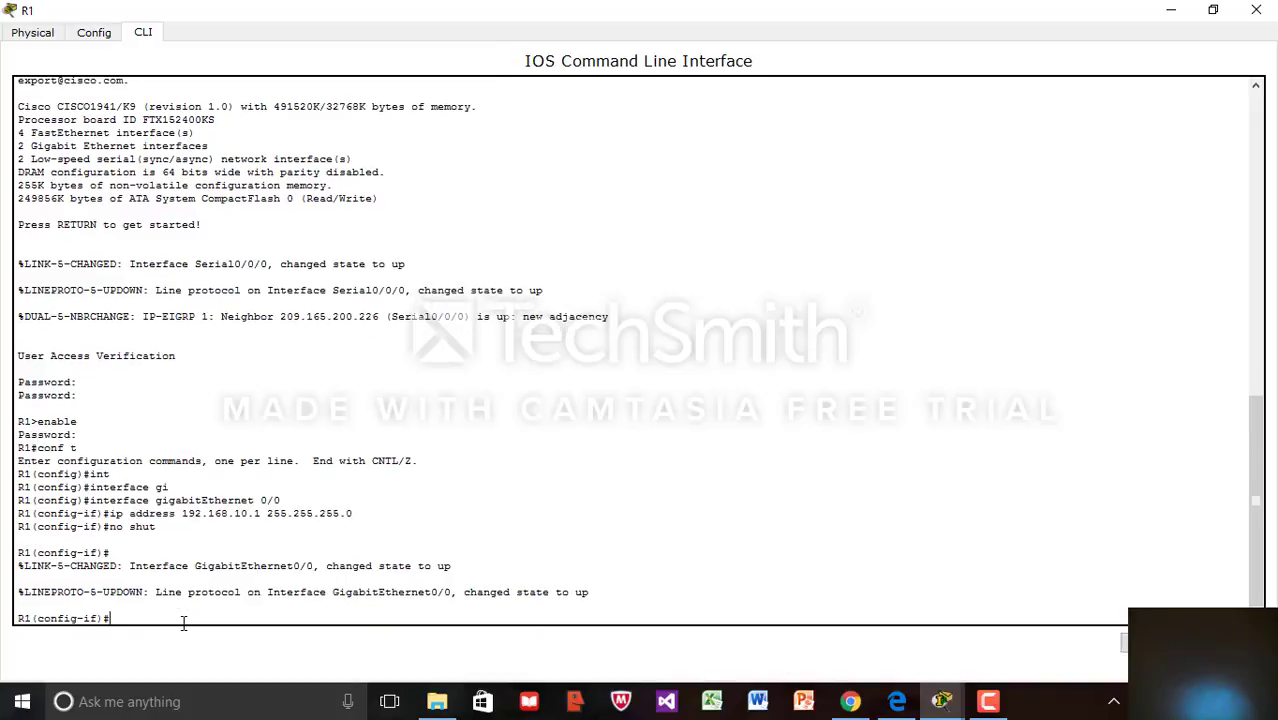
{"action": "left_click", "coordinate": [1213, 10]}
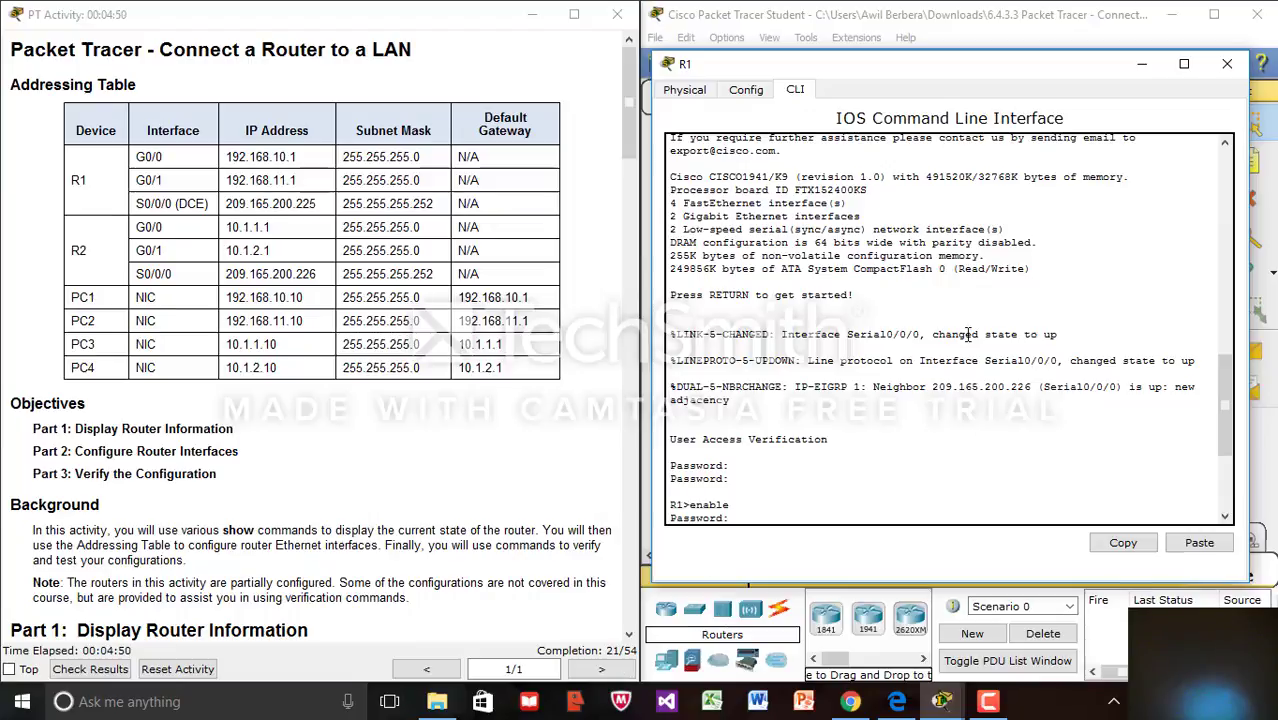
{"action": "left_click", "coordinate": [1184, 65]}
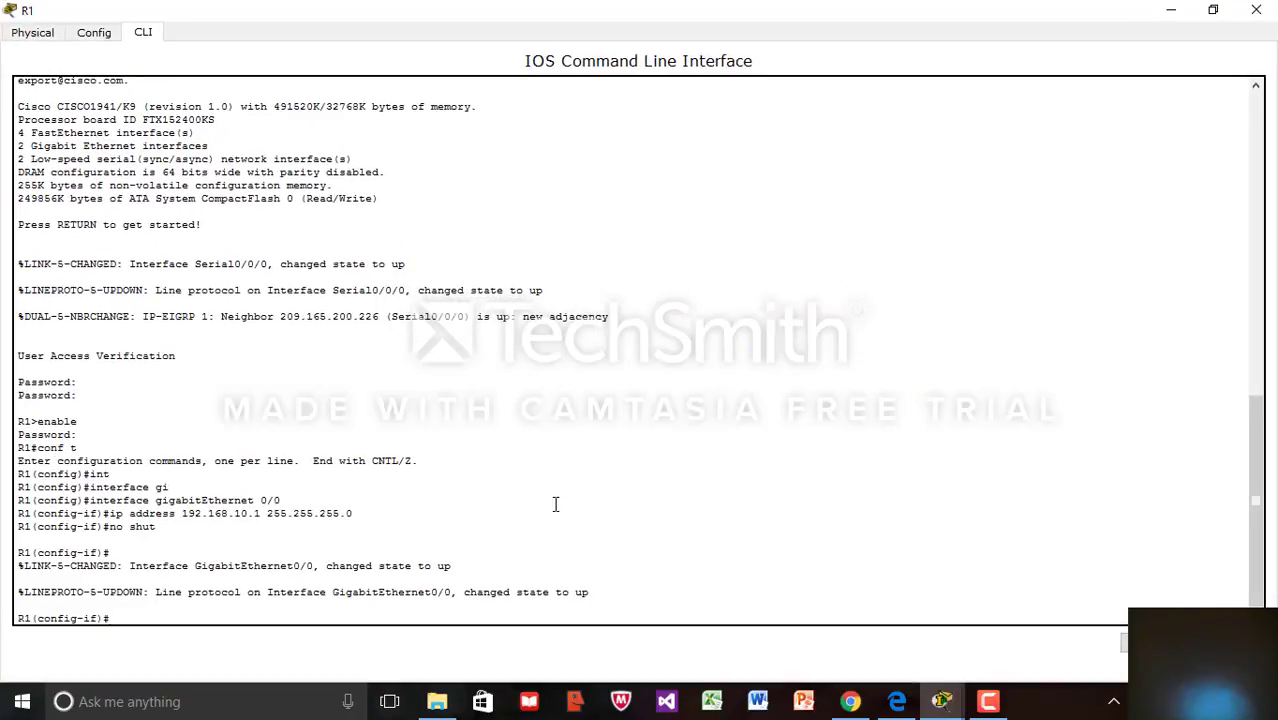
Leave G0/0 and enter interface configuration for R1's GigabitEthernet0/1
{"action": "key", "text": "Up"}
{"action": "key", "text": "Up"}
{"action": "key", "text": "Up"}
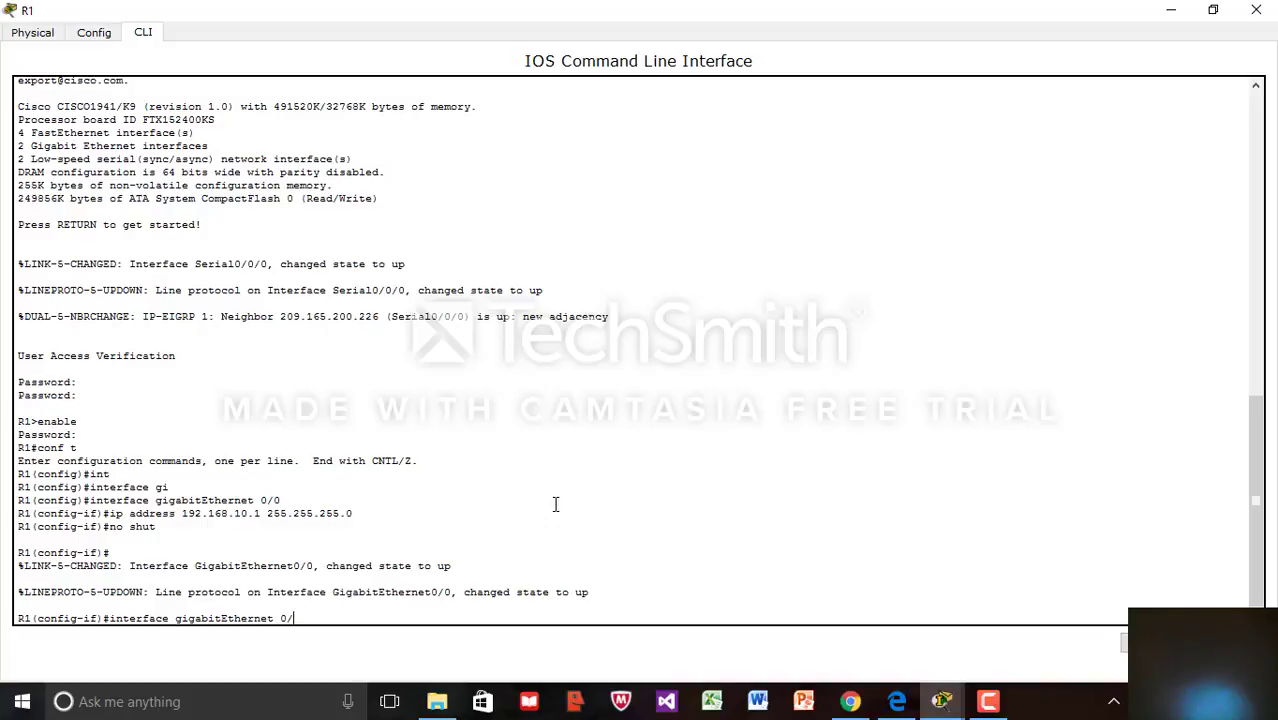
{"action": "key", "text": "BackSpace"}
{"action": "key", "text": "BackSpace"}
{"action": "key", "text": "BackSpace"}
{"action": "key", "text": "BackSpace"}
{"action": "key", "text": "BackSpace"}
{"action": "key", "text": "BackSpace"}
{"action": "key", "text": "BackSpace"}
{"action": "key", "text": "BackSpace"}
{"action": "key", "text": "BackSpace"}
{"action": "key", "text": "BackSpace"}
{"action": "key", "text": "BackSpace"}
{"action": "key", "text": "BackSpace"}
{"action": "key", "text": "BackSpace"}
{"action": "key", "text": "BackSpace"}
{"action": "key", "text": "BackSpace"}
{"action": "key", "text": "BackSpace"}
{"action": "key", "text": "BackSpace"}
{"action": "key", "text": "BackSpace"}
{"action": "key", "text": "BackSpace"}
{"action": "key", "text": "BackSpace"}
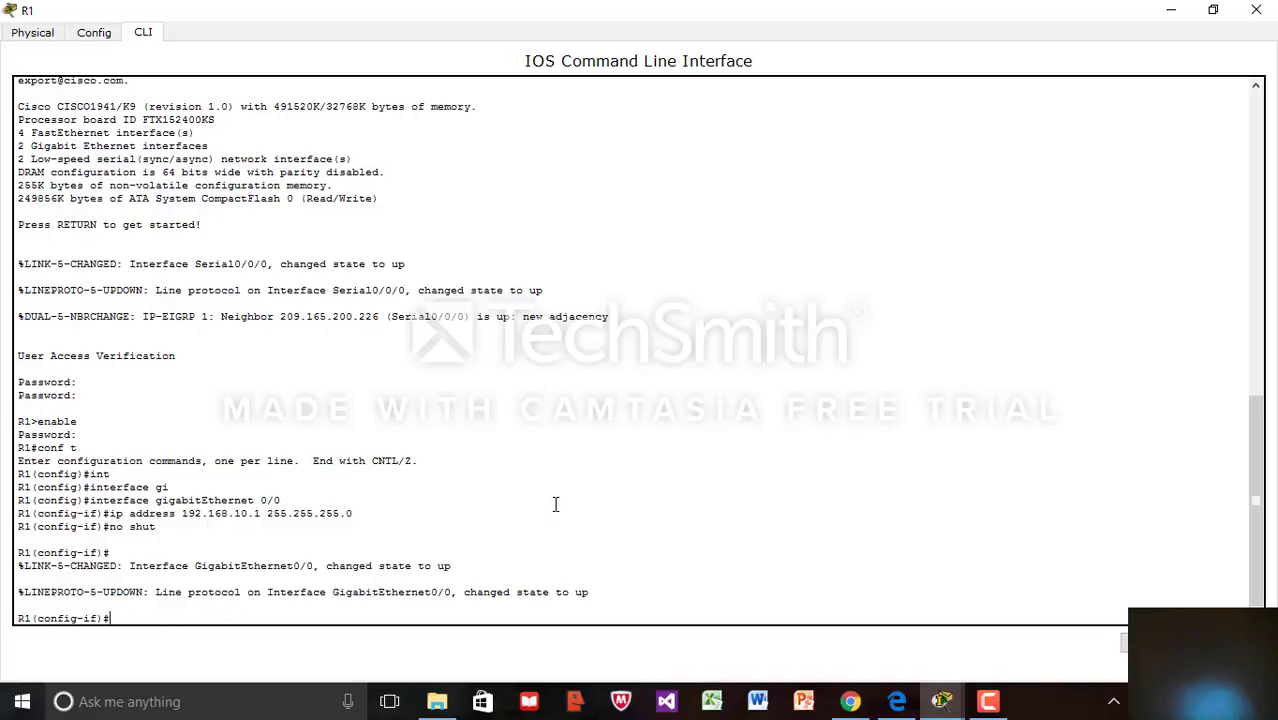
{"action": "type", "text": "exit"}
{"action": "key", "text": "Return"}
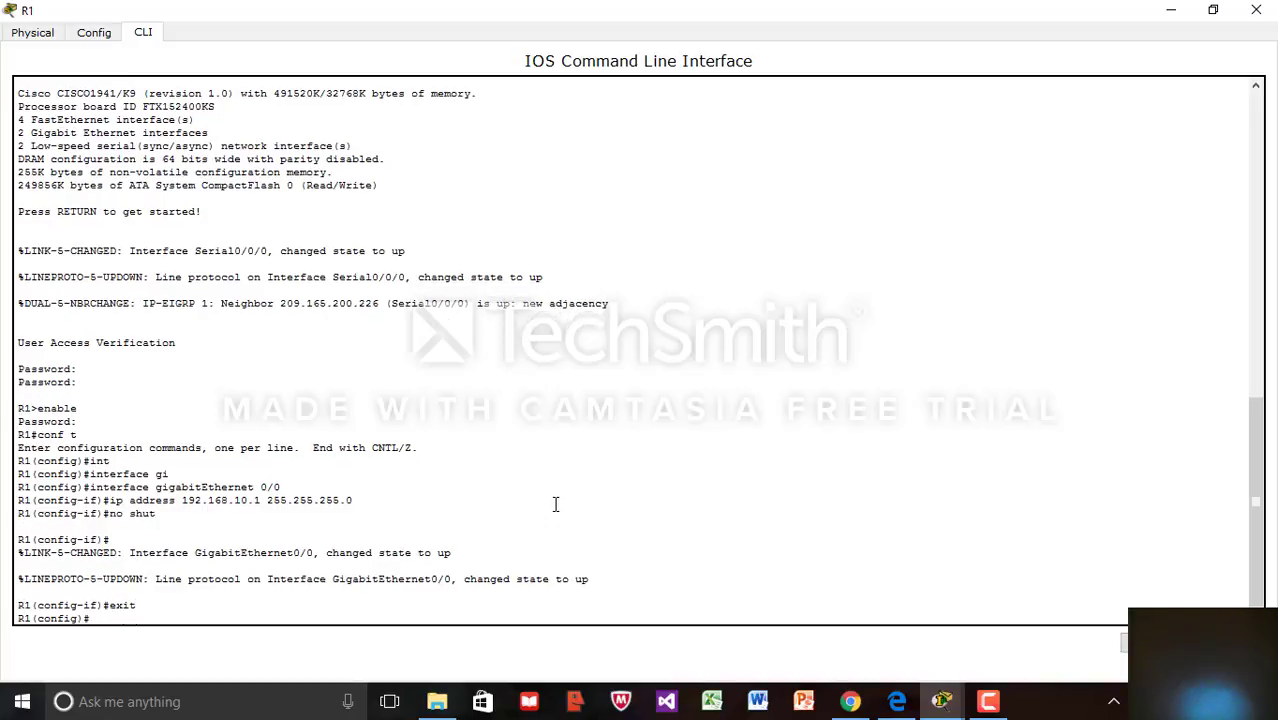
{"action": "type", "text": "in"}
{"action": "key", "text": "Tab"}
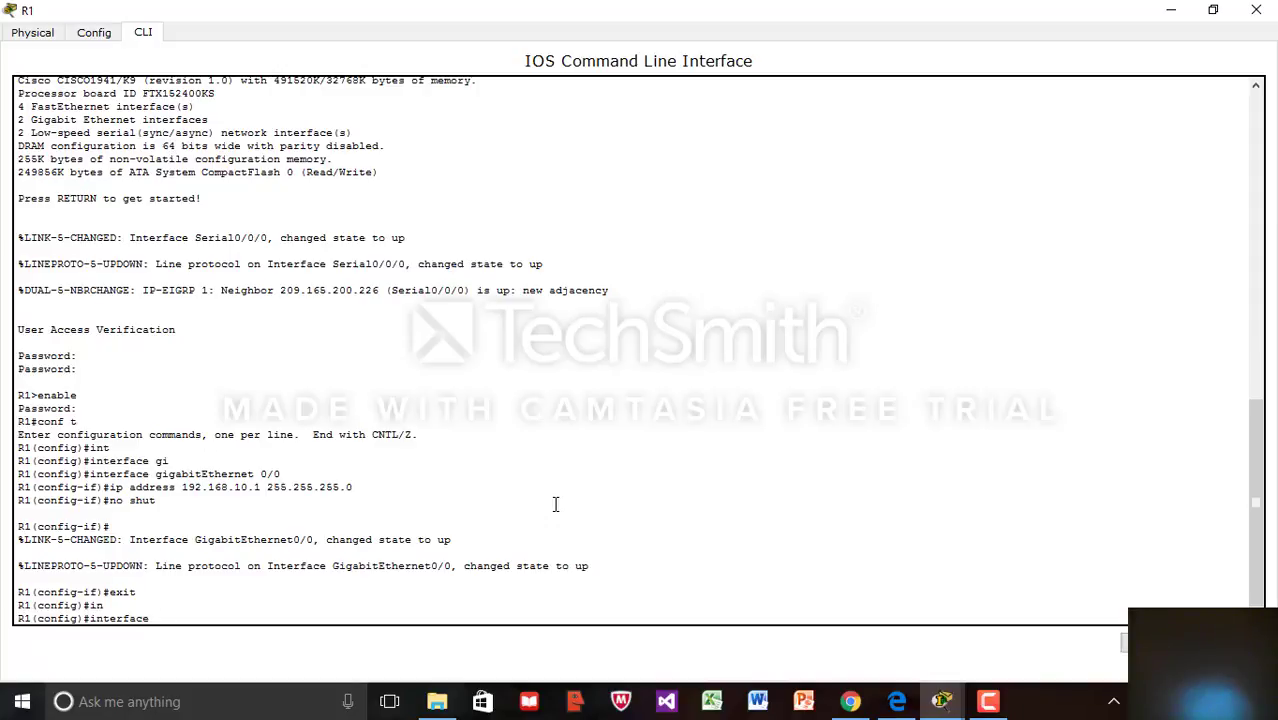
{"action": "type", "text": "g"}
{"action": "type", "text": "0/1"}
{"action": "key", "text": "BackSpace"}
{"action": "key", "text": "BackSpace"}
{"action": "key", "text": "BackSpace"}
{"action": "type", "text": "i"}
{"action": "key", "text": "Tab"}
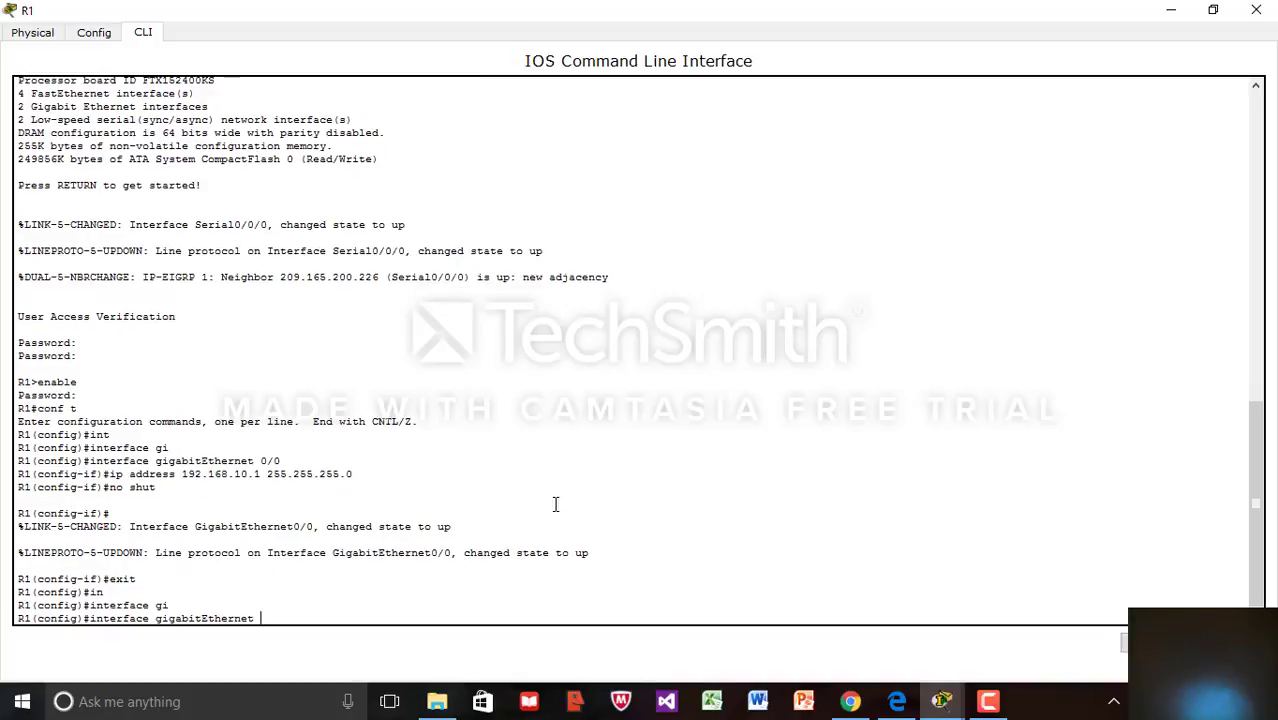
{"action": "type", "text": "0/1"}
{"action": "key", "text": "Return"}
Assign 192.168.11.1 255.255.255.0 to G0/1 and bring it up with no shutdown
{"action": "type", "text": "in"}
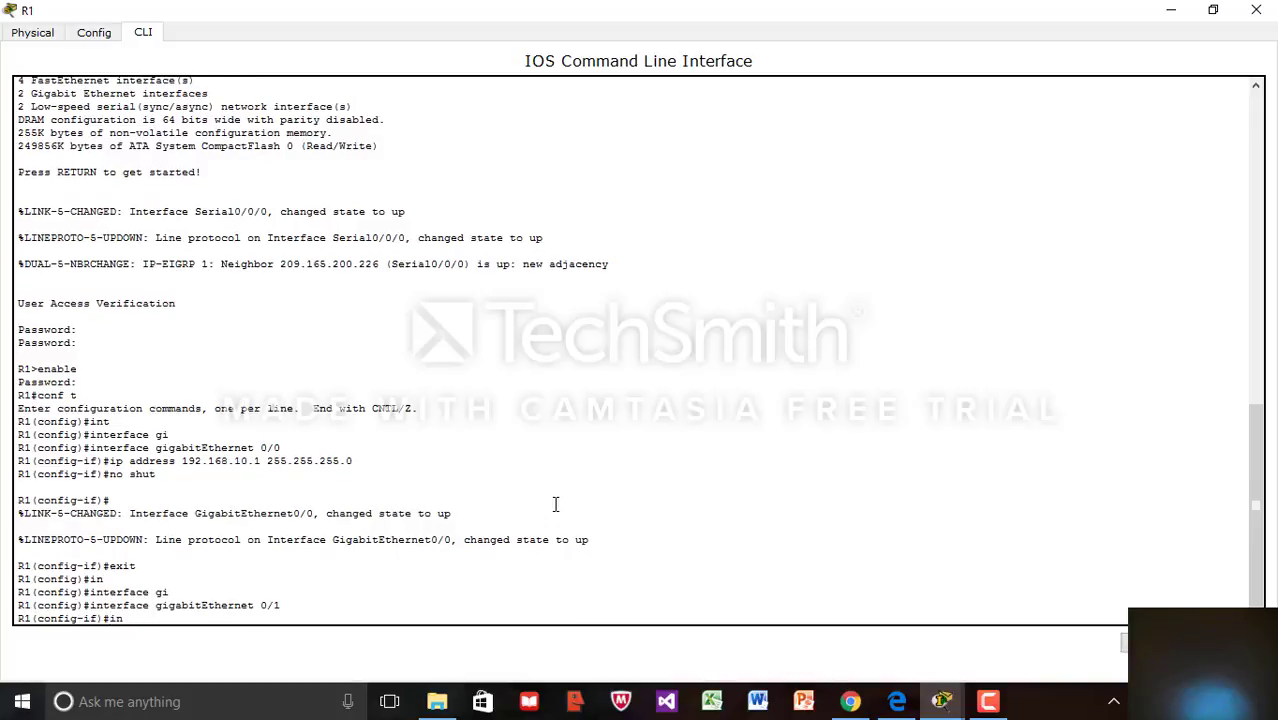
{"action": "key", "text": "Tab"}
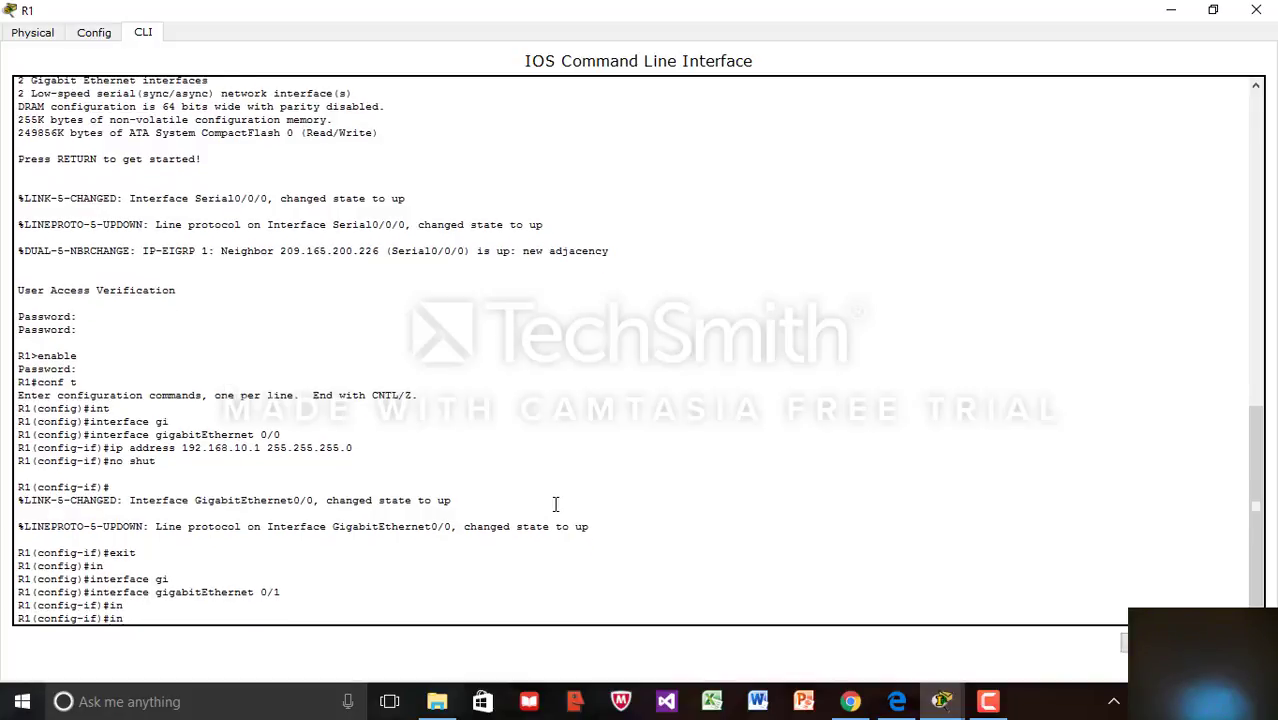
{"action": "key", "text": "BackSpace"}
{"action": "key", "text": "BackSpace"}
{"action": "type", "text": "ip addd"}
{"action": "key", "text": "BackSpace"}
{"action": "type", "text": "ress 192.168.1"}
{"action": "type", "text": "1.1 255."}
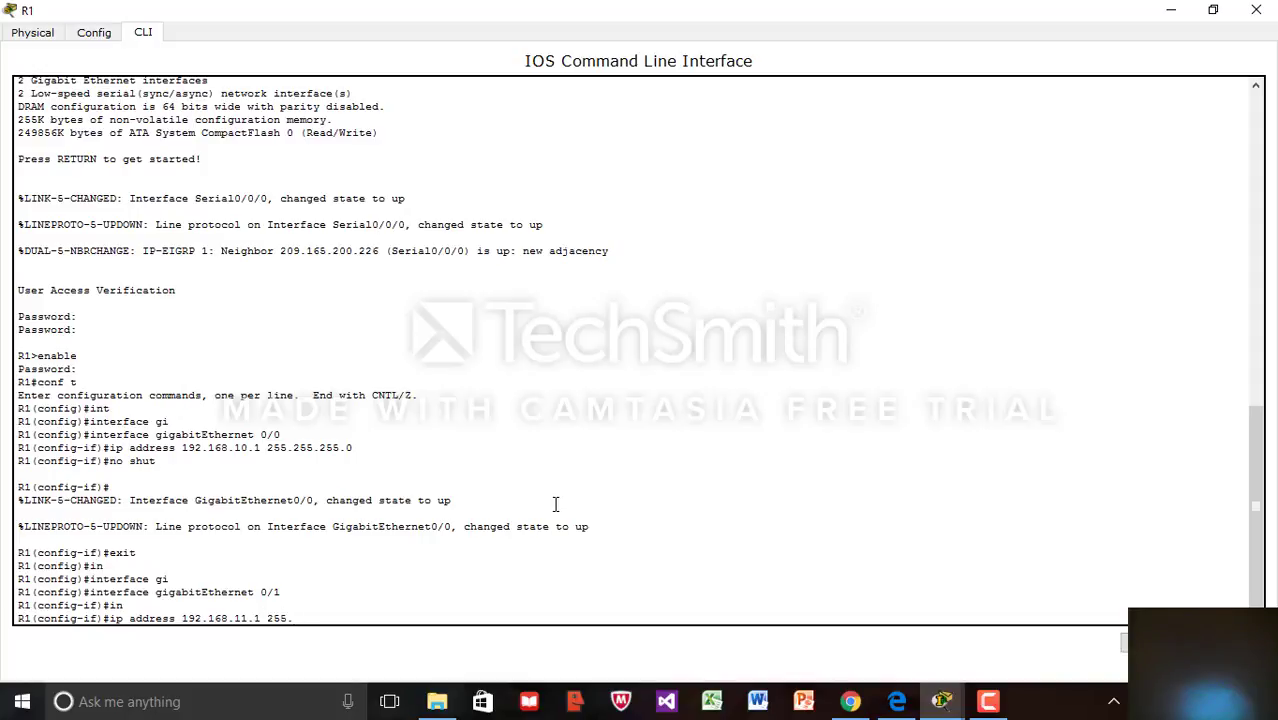
{"action": "type", "text": "255.255.0"}
{"action": "key", "text": "Return"}
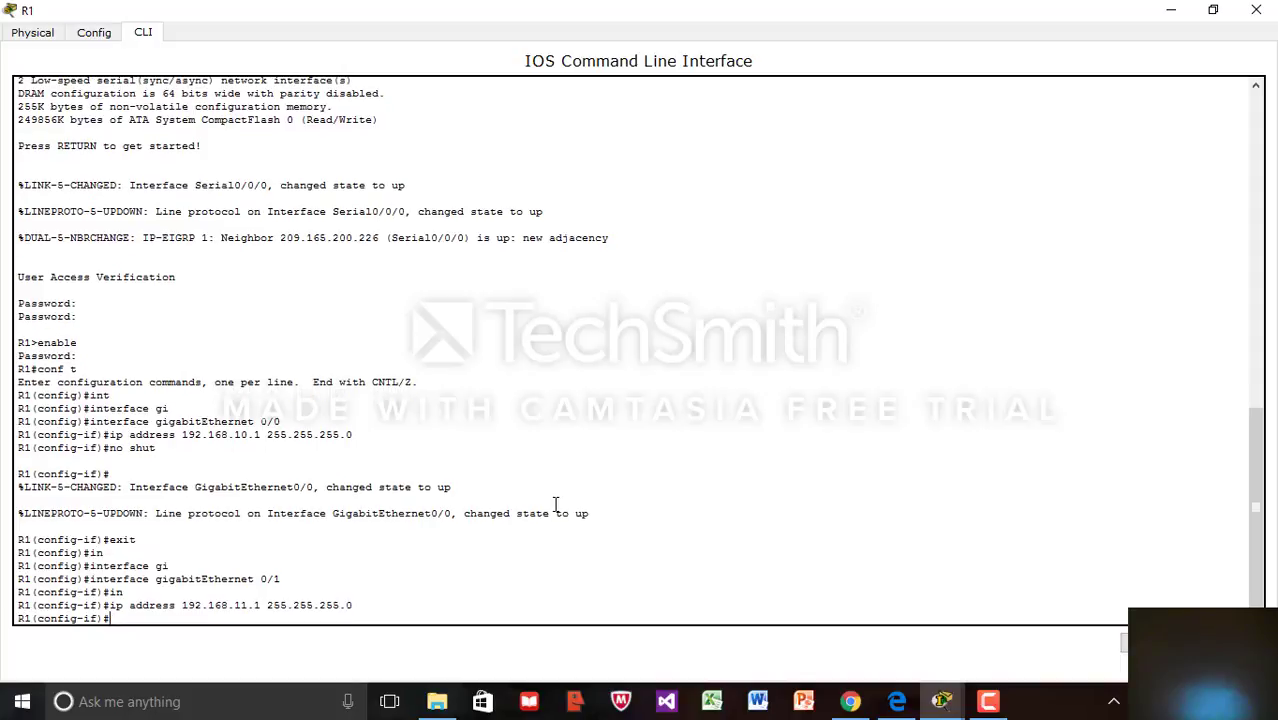
{"action": "type", "text": "no shutdown"}
{"action": "key", "text": "Return"}
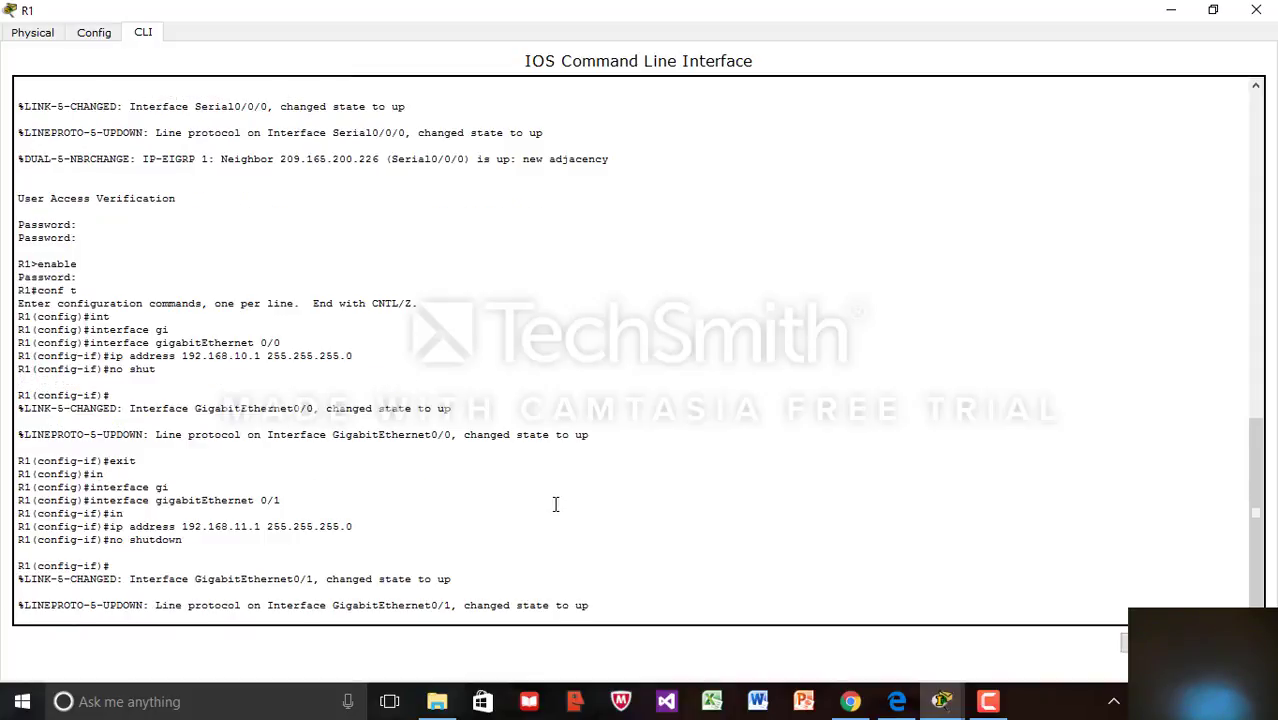
{"action": "key", "text": "Return"}
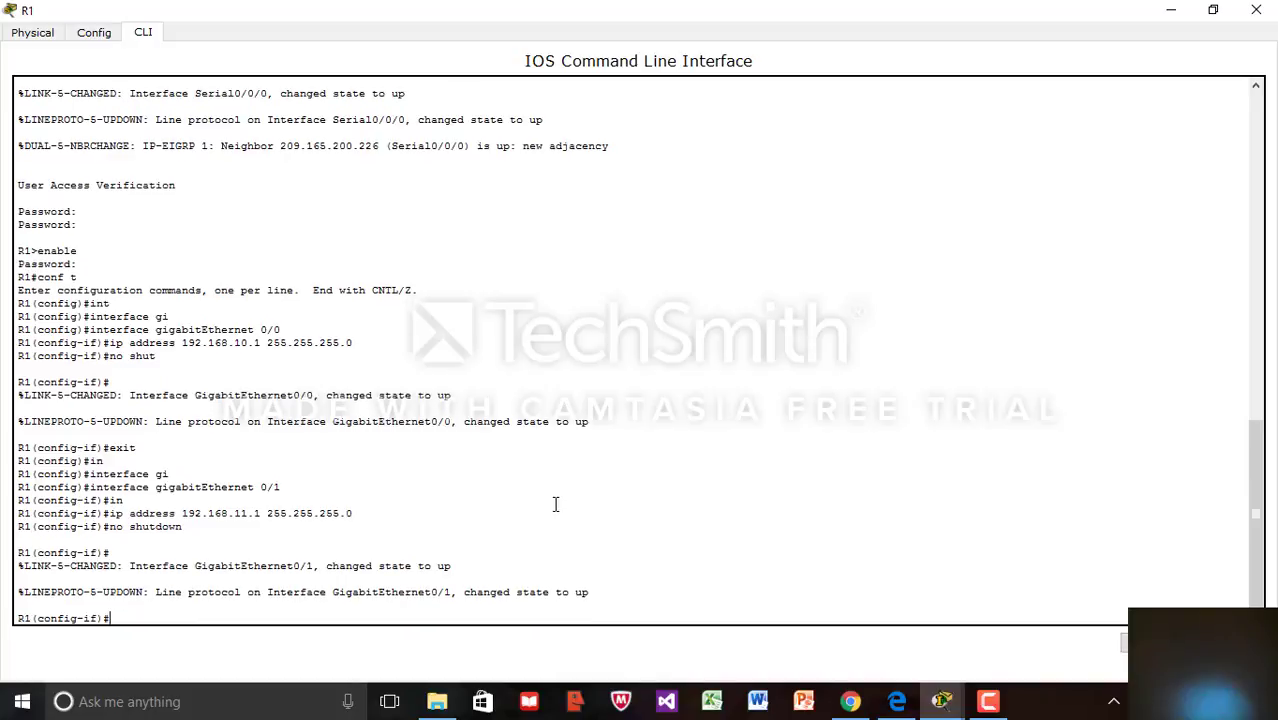
{"action": "left_click", "coordinate": [1213, 10]}
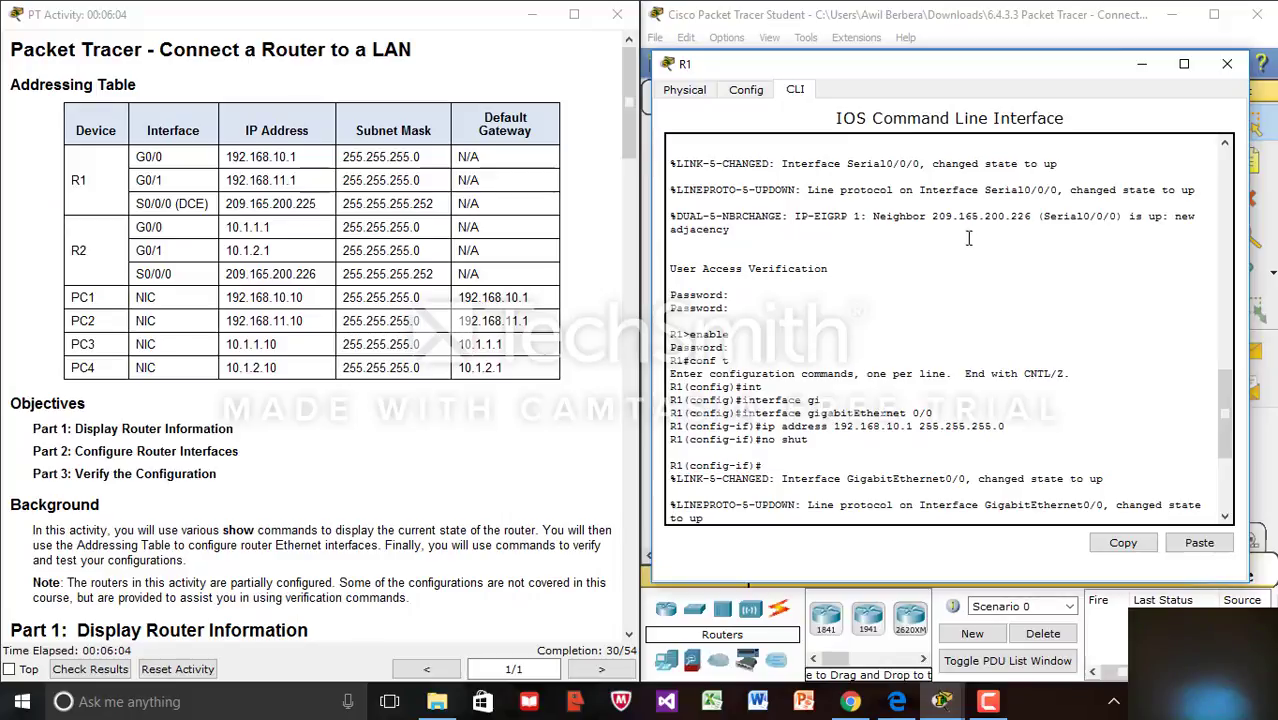
Exit configuration mode, copy running-config to startup-config on R1, and close R1's window
{"action": "left_click", "coordinate": [1183, 64]}
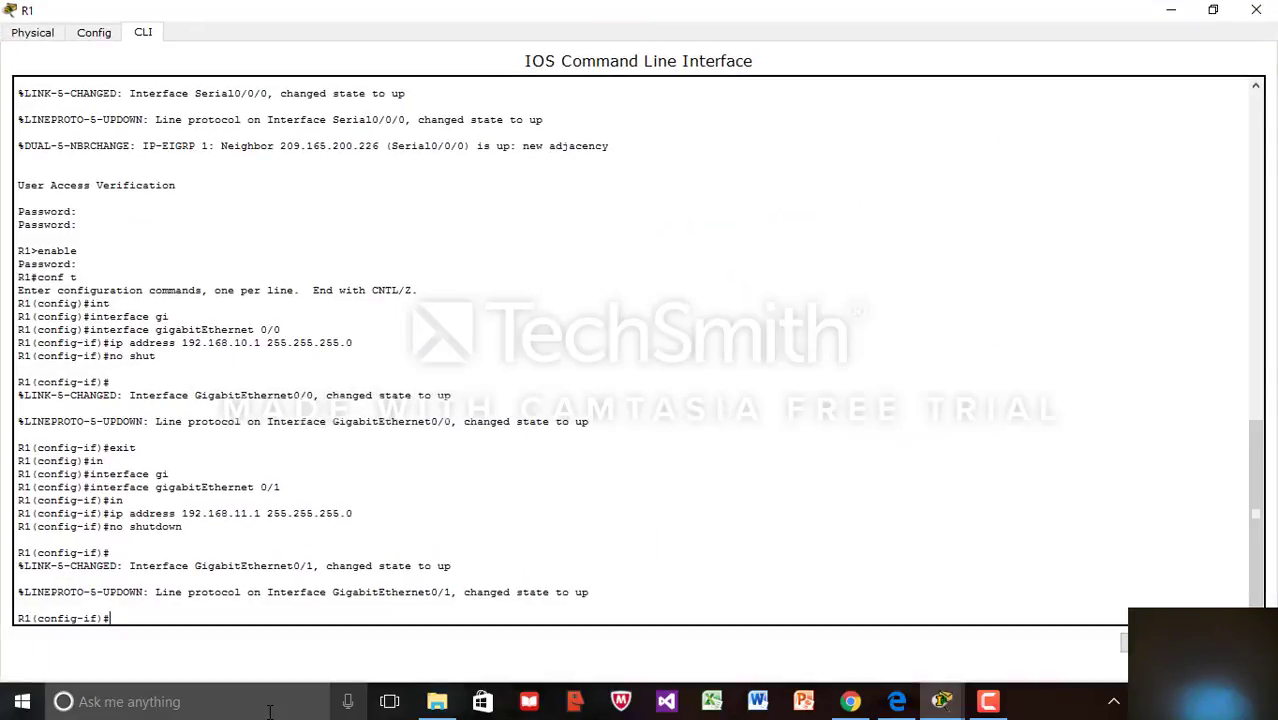
{"action": "type", "text": "end"}
{"action": "key", "text": "Return"}
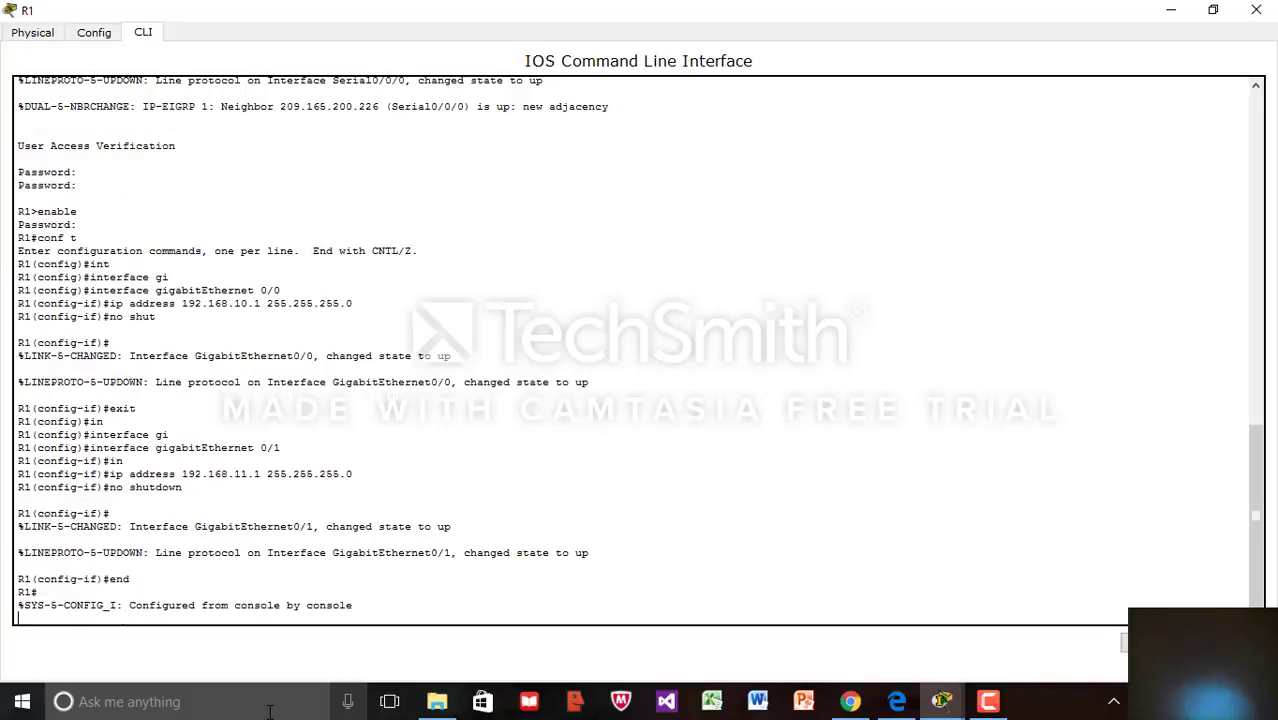
{"action": "key", "text": "Return"}
{"action": "type", "text": "c"}
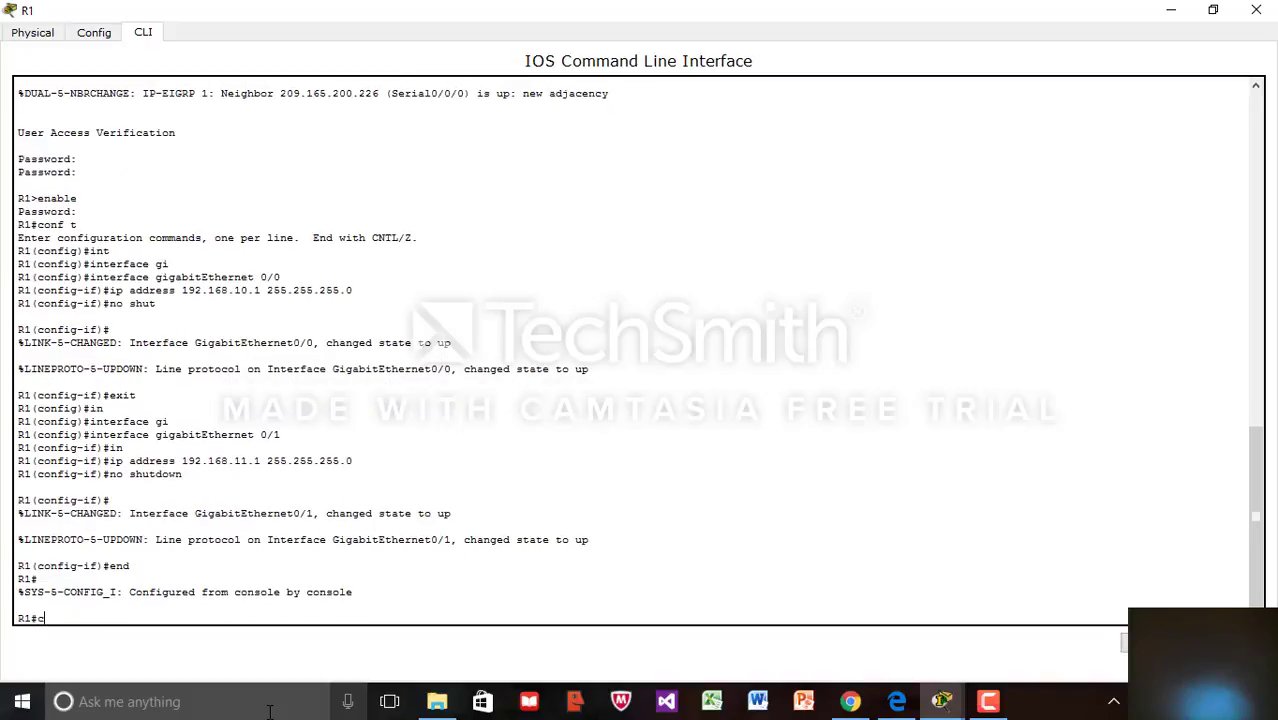
{"action": "type", "text": "opy ru"}
{"action": "key", "text": "Tab"}
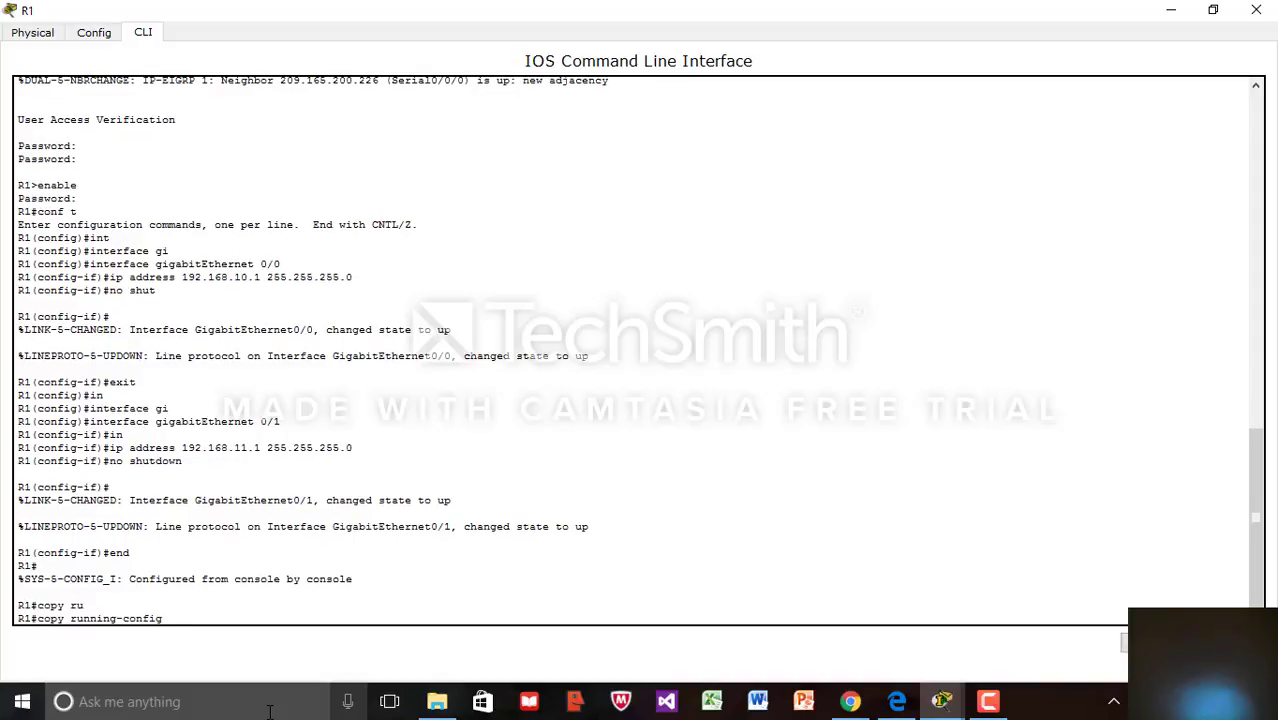
{"action": "type", "text": "st"}
{"action": "key", "text": "Tab"}
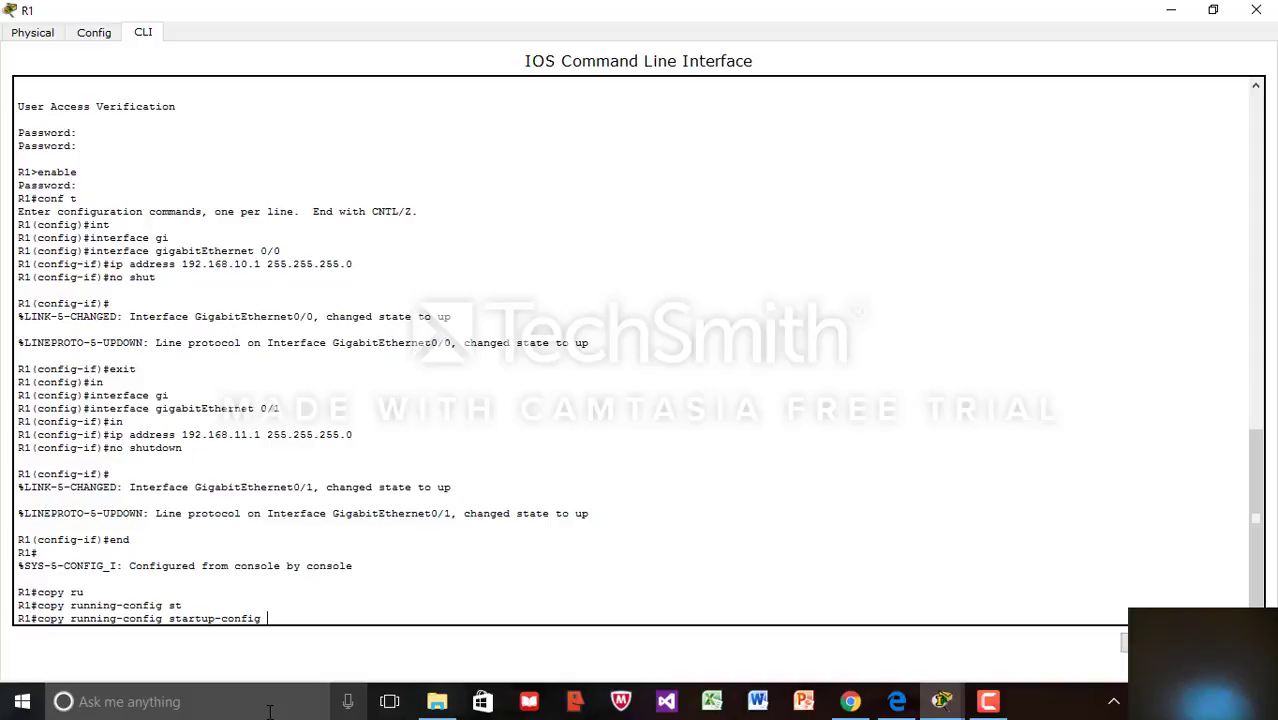
{"action": "key", "text": "Return"}
{"action": "key", "text": "Return"}
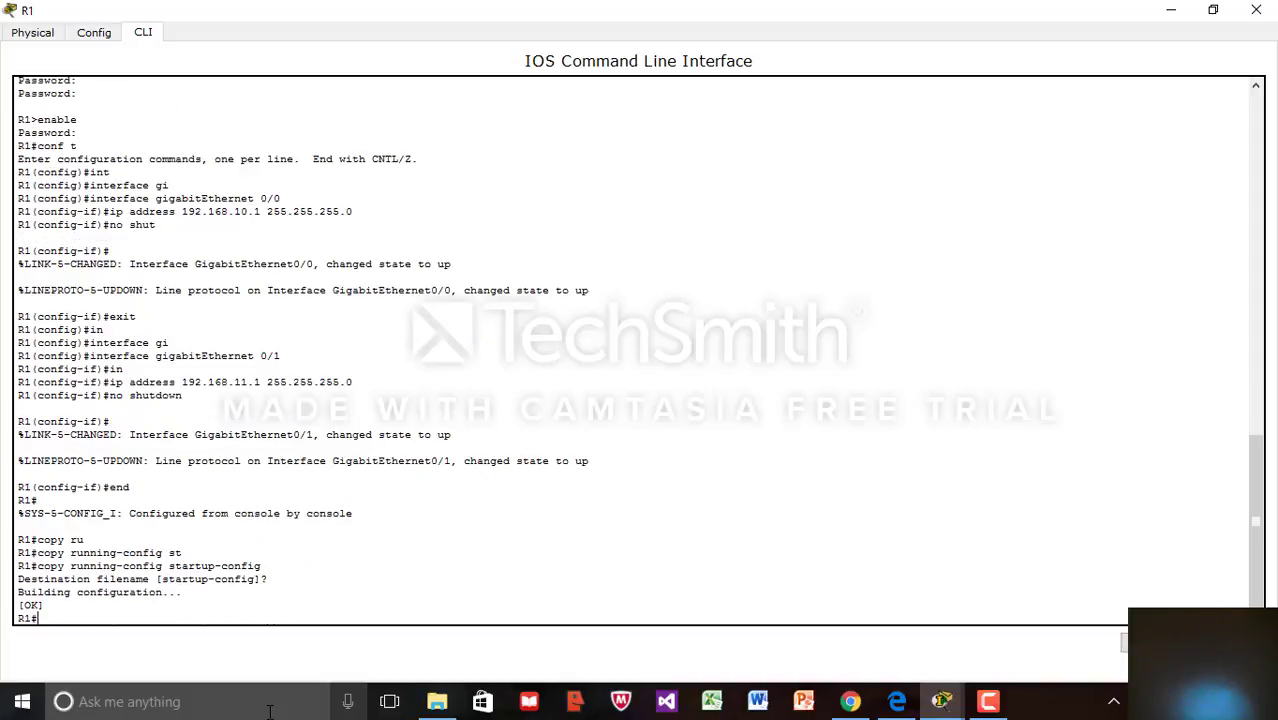
{"action": "left_click", "coordinate": [1214, 11]}
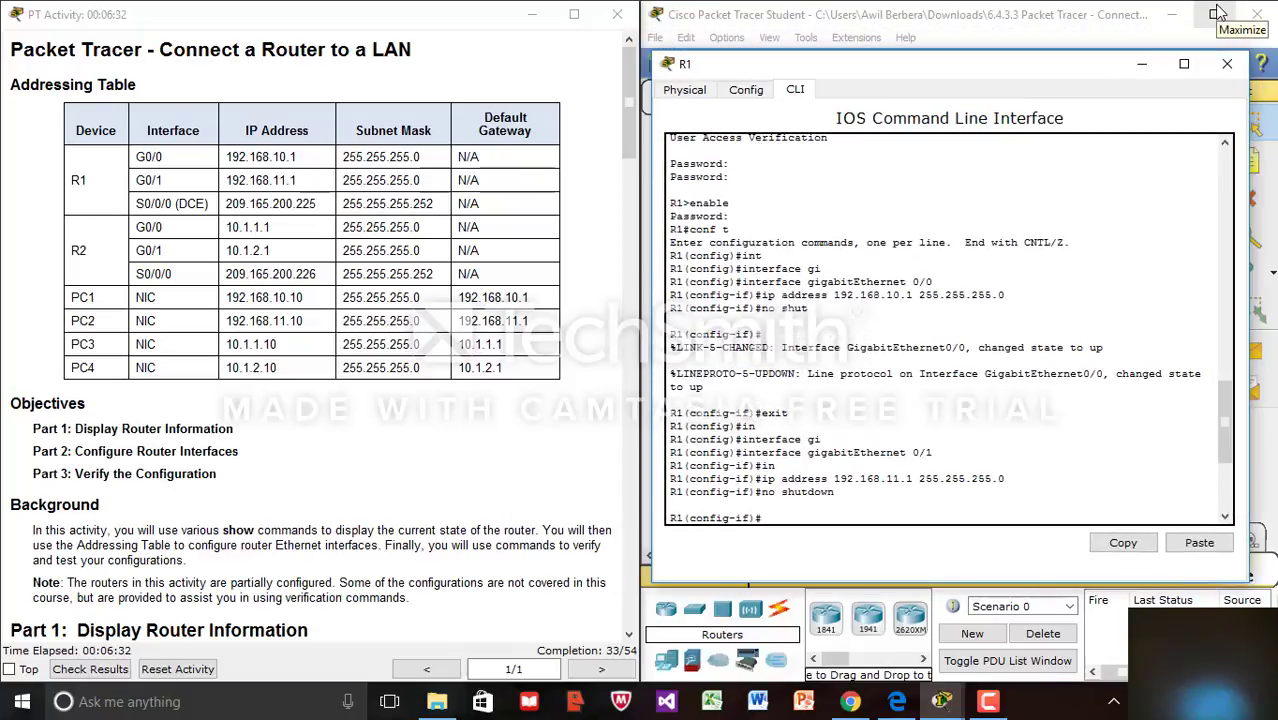
{"action": "left_click", "coordinate": [1228, 66]}
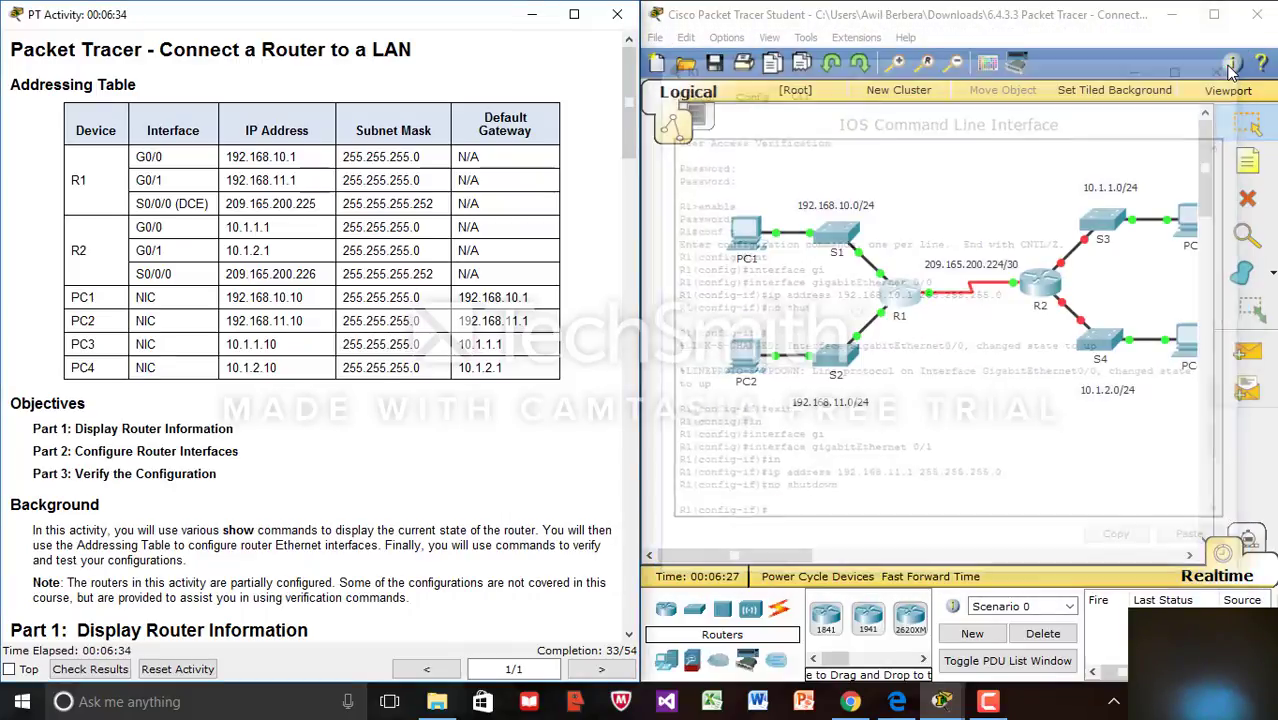
Open R2's CLI, wake the console to the password prompt, and maximize the window
{"action": "left_click", "coordinate": [1037, 295]}
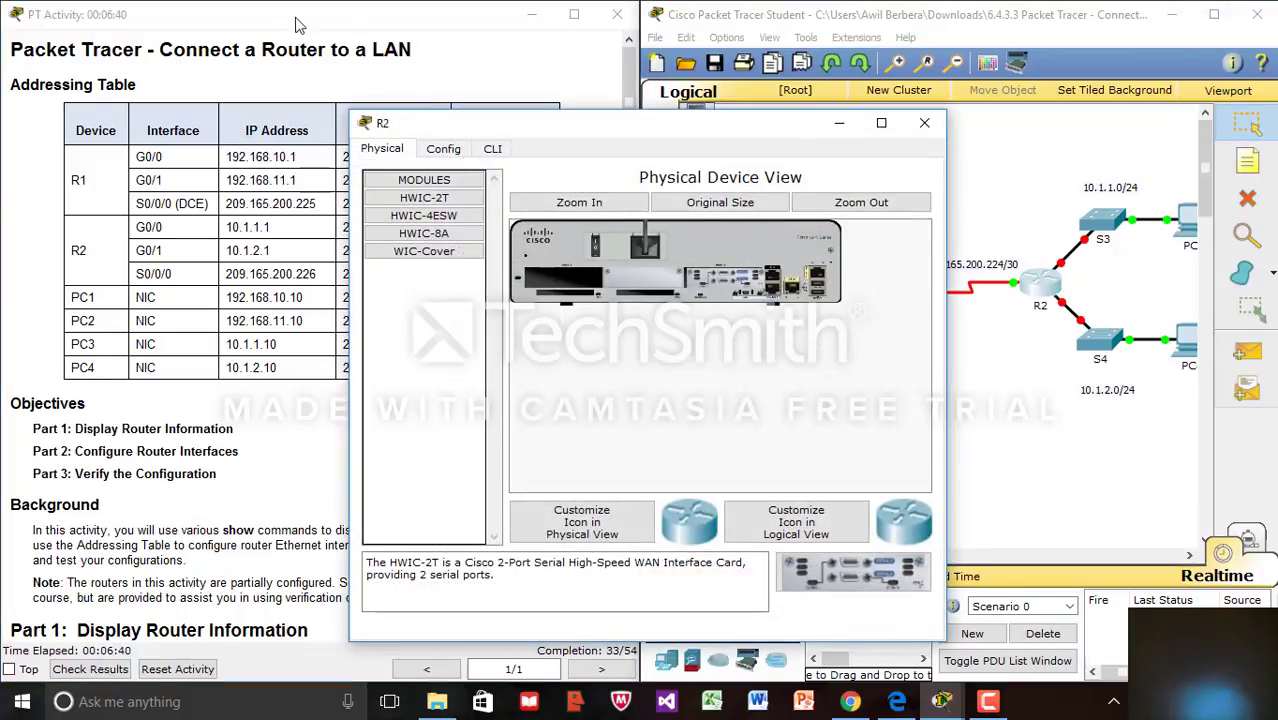
{"action": "left_click", "coordinate": [492, 149]}
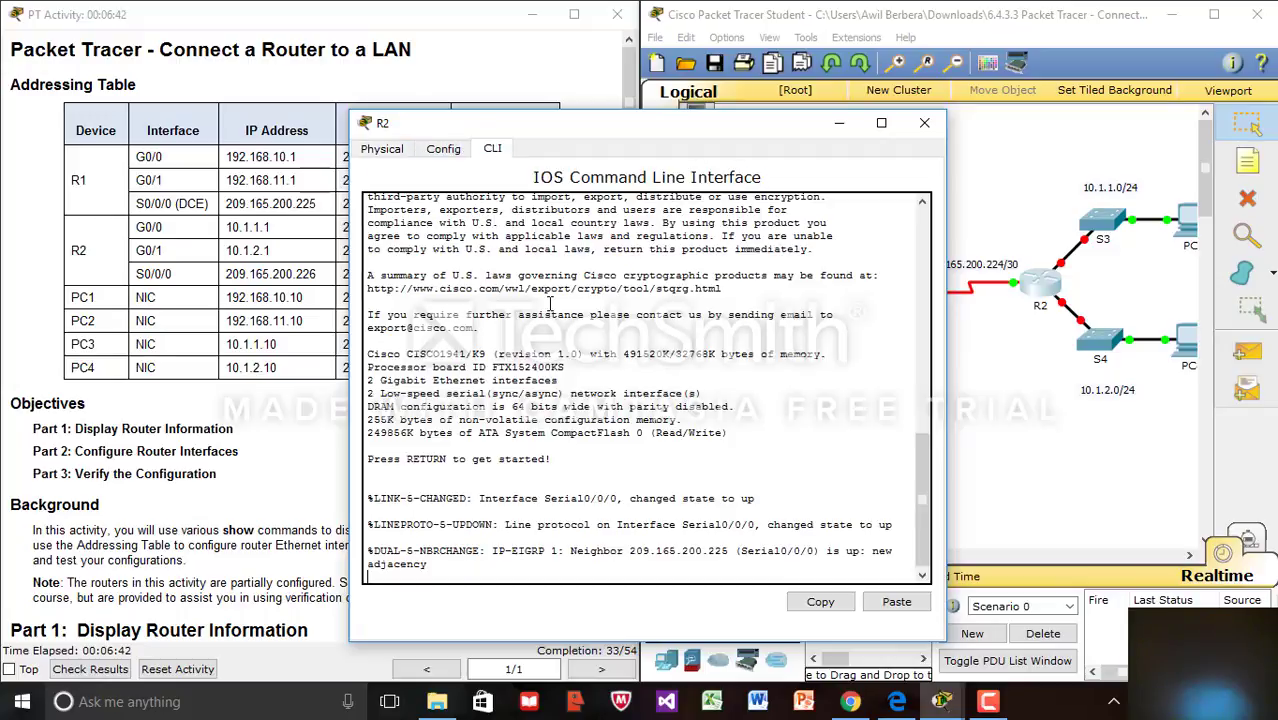
{"action": "key", "text": "Return"}
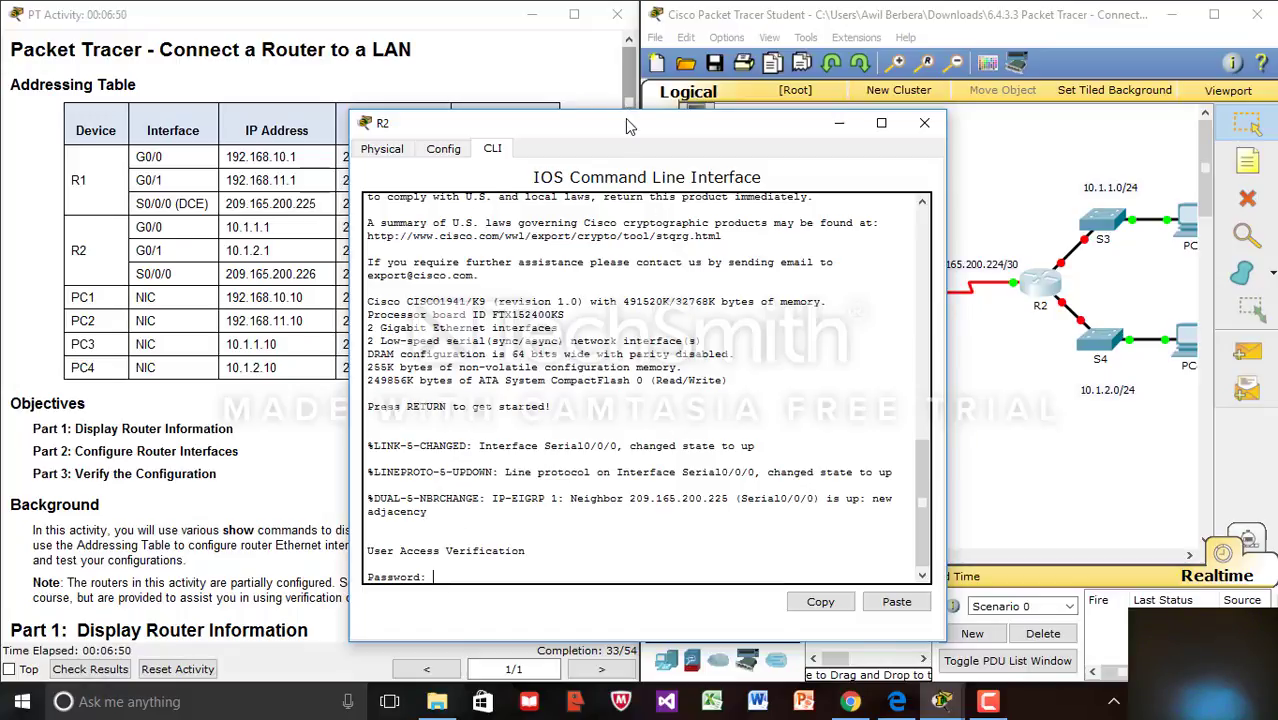
{"action": "left_click_drag", "start_coordinate": [632, 127], "coordinate": [787, 105]}
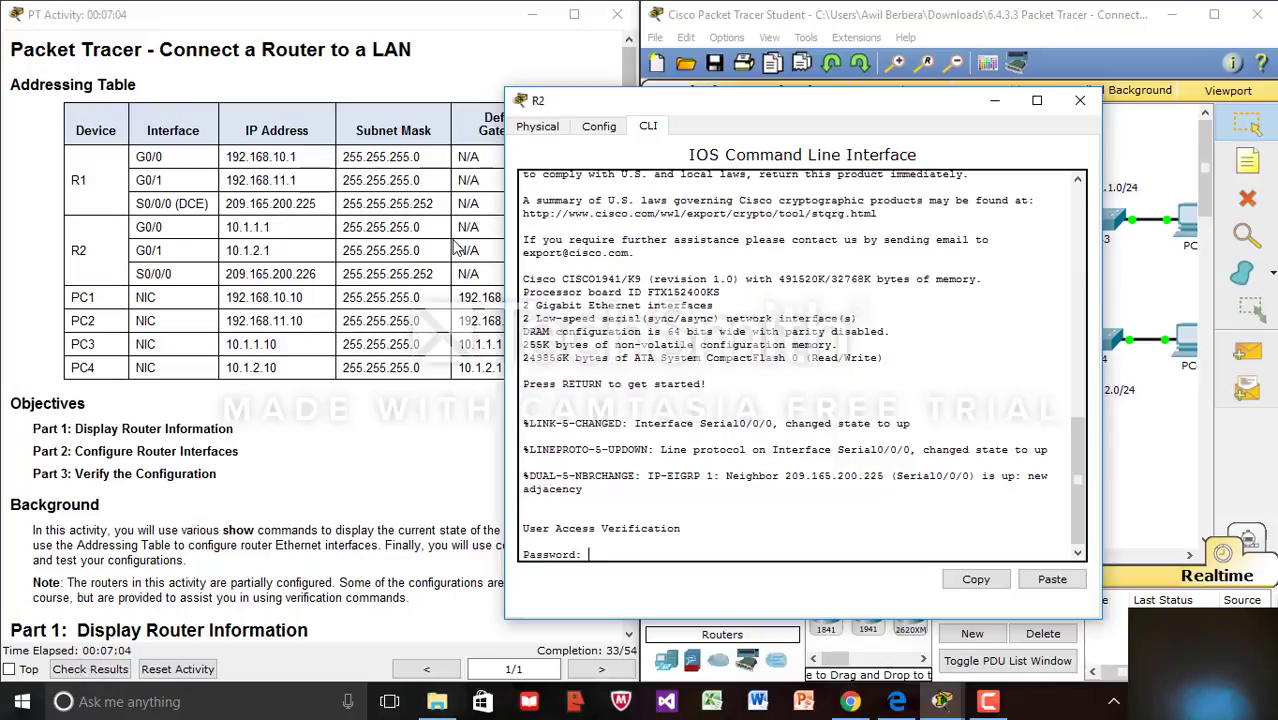
{"action": "left_click", "coordinate": [1037, 101]}
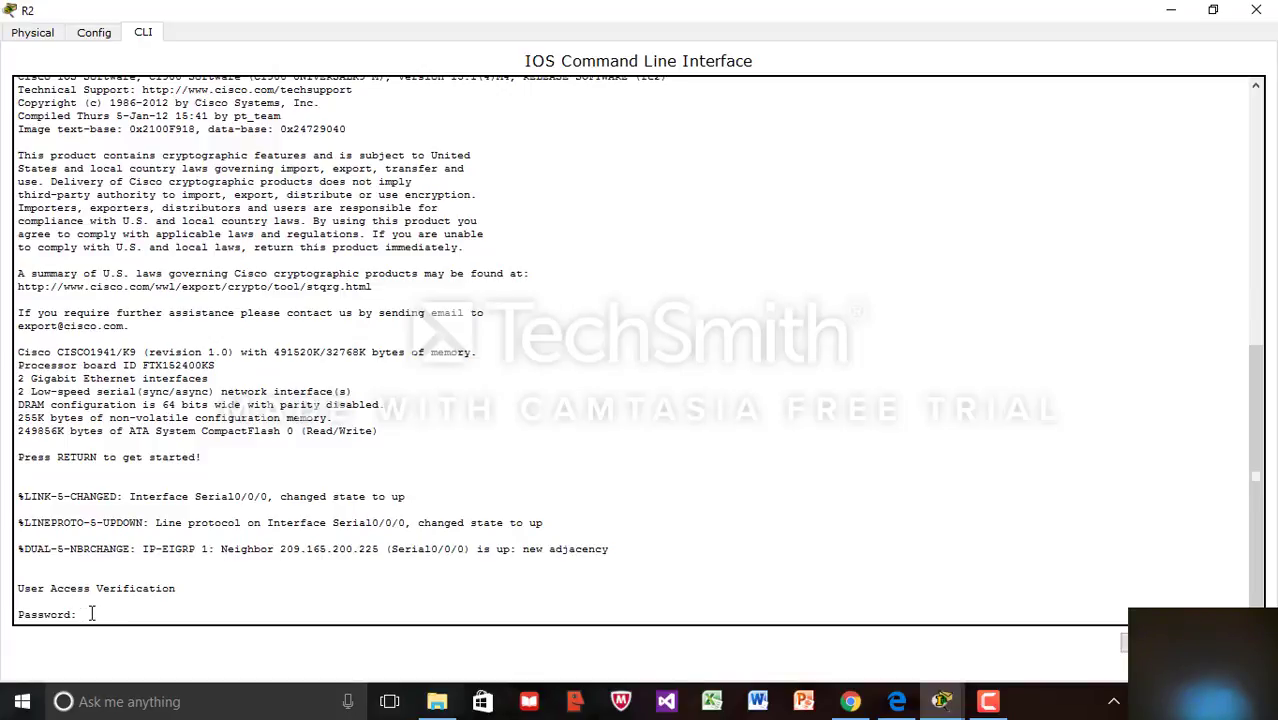
Log in to R2 with the console password and enter privileged mode with the enable password
{"action": "type", "text": "cisco"}
{"action": "key", "text": "Return"}
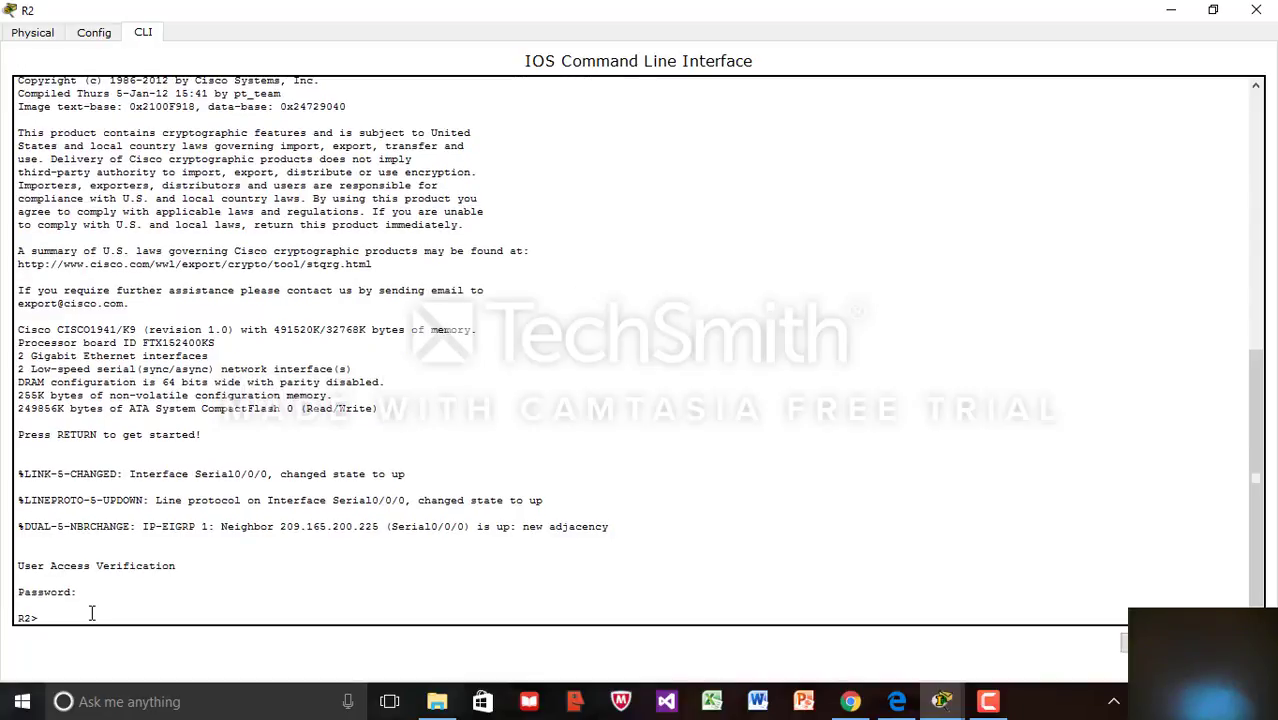
{"action": "type", "text": "en"}
{"action": "key", "text": "Return"}
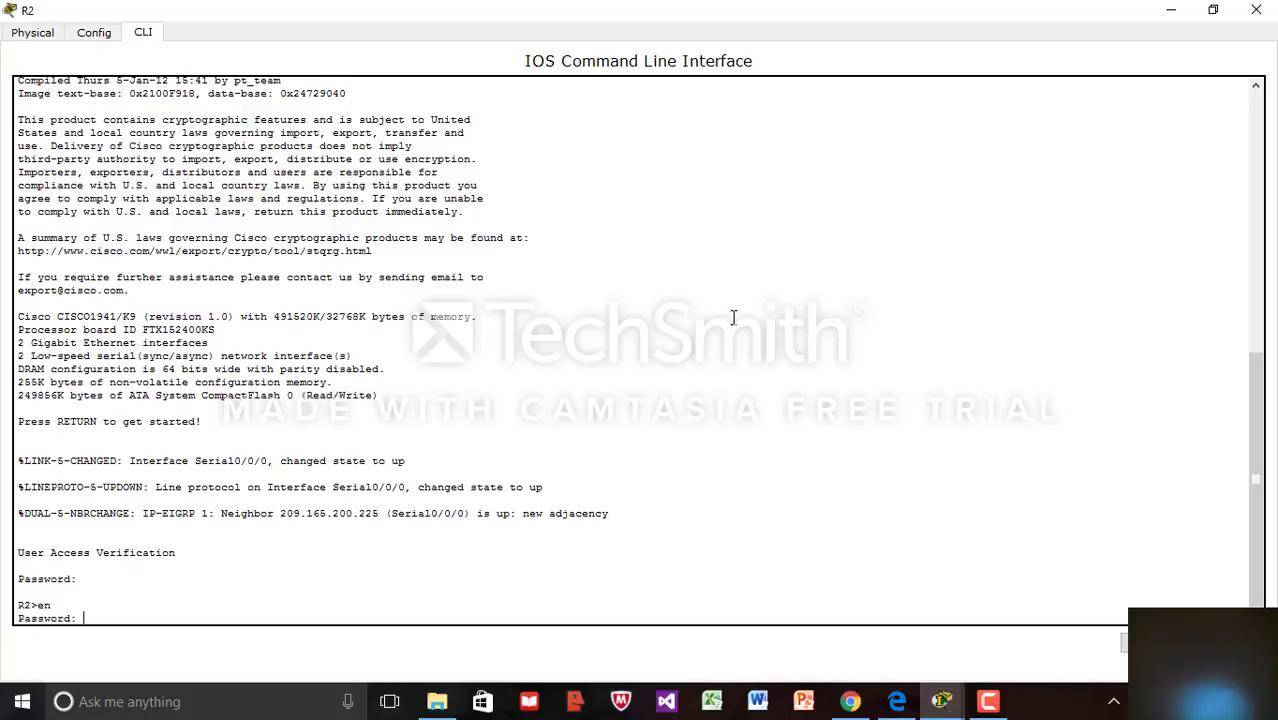
{"action": "key", "text": "Return"}
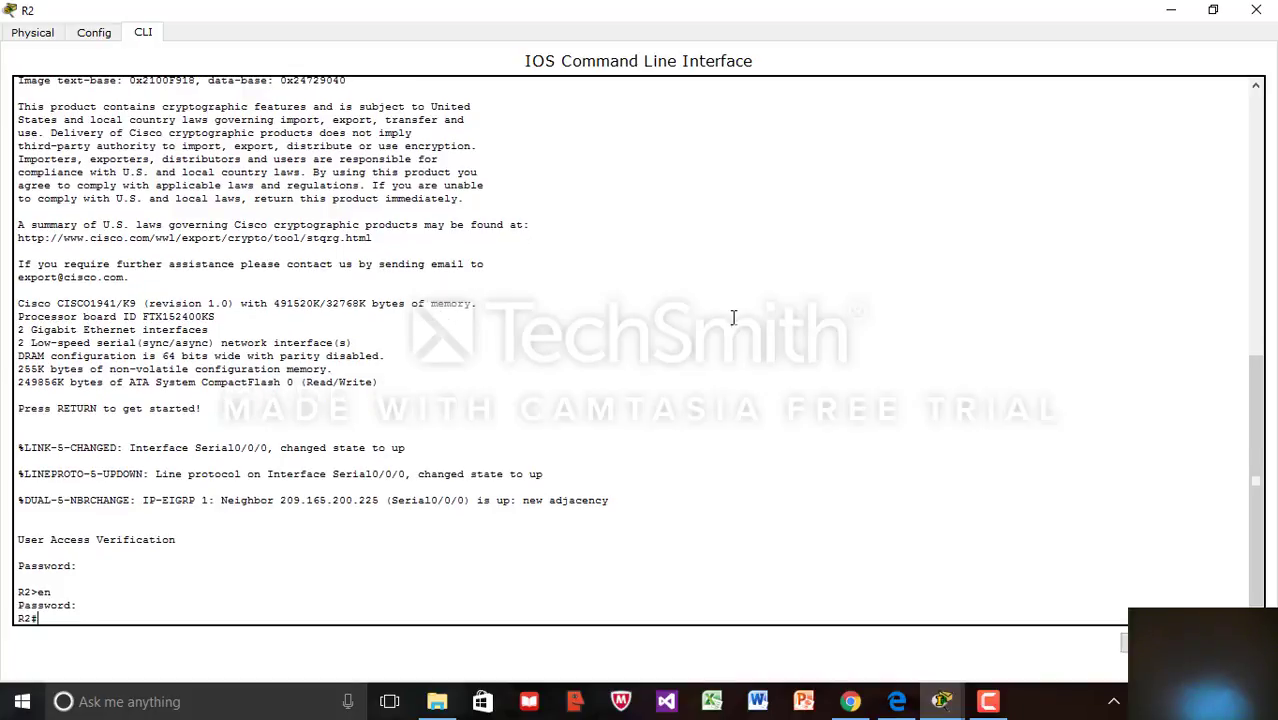
Enter global configuration mode and interface configuration for G0/0 on R2
{"action": "type", "text": "conf t"}
{"action": "key", "text": "Return"}
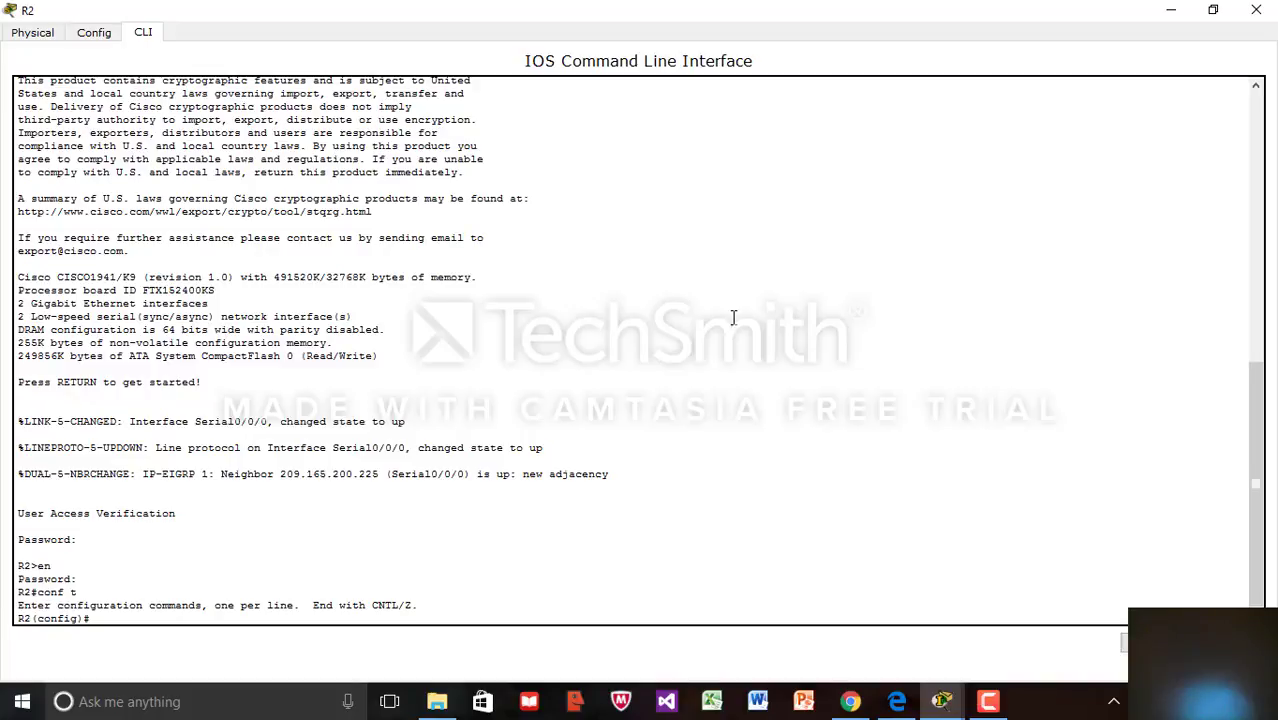
{"action": "type", "text": "int g0/0"}
{"action": "key", "text": "Return"}
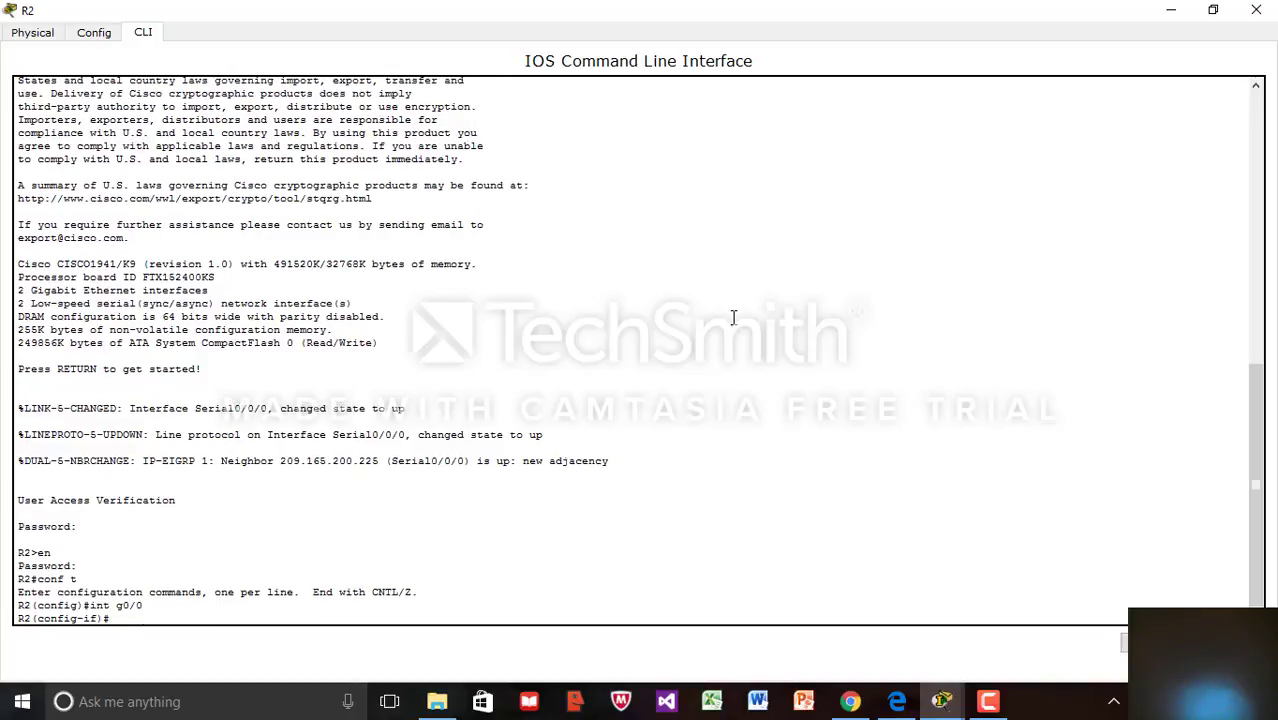
Assign 10.1.1.1 255.255.255.0 to R2's G0/0 and enable it with no shut
{"action": "type", "text": "ip address 10.1.1."}
{"action": "key", "text": "Up"}
{"action": "key", "text": "Down"}
{"action": "type", "text": "1 255.255"}
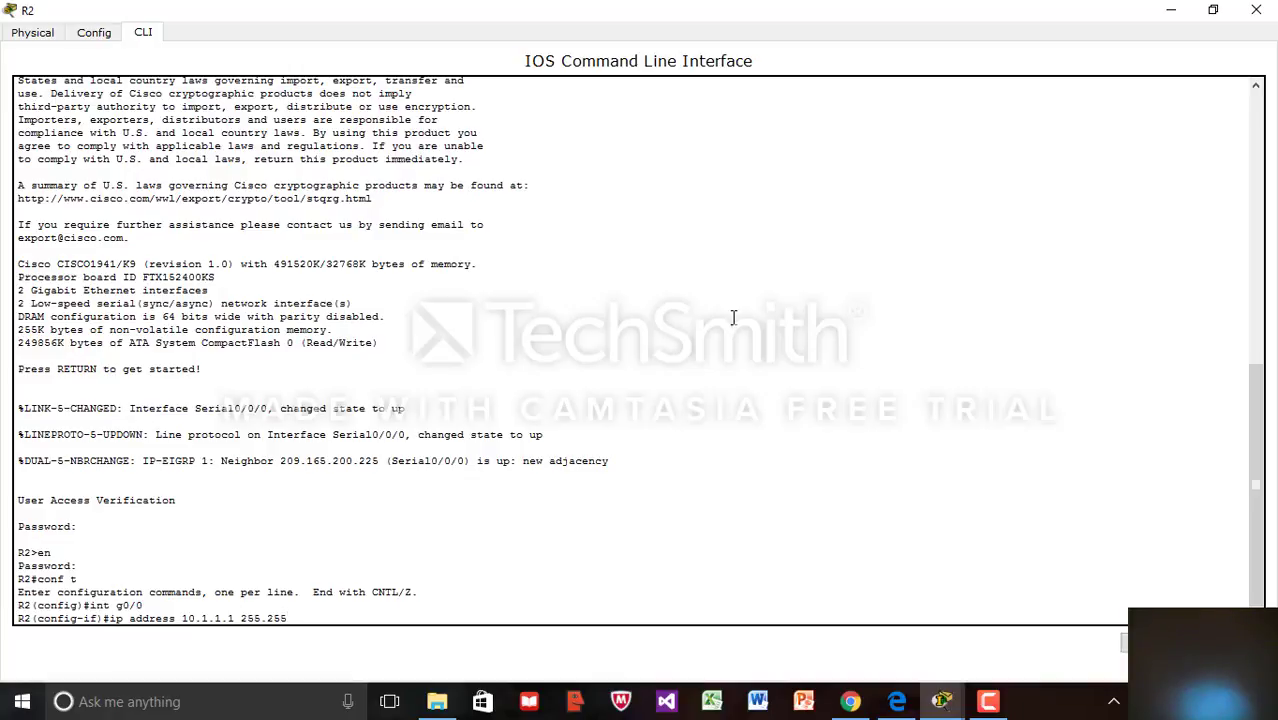
{"action": "type", "text": ".255."}
{"action": "left_click", "coordinate": [1213, 10]}
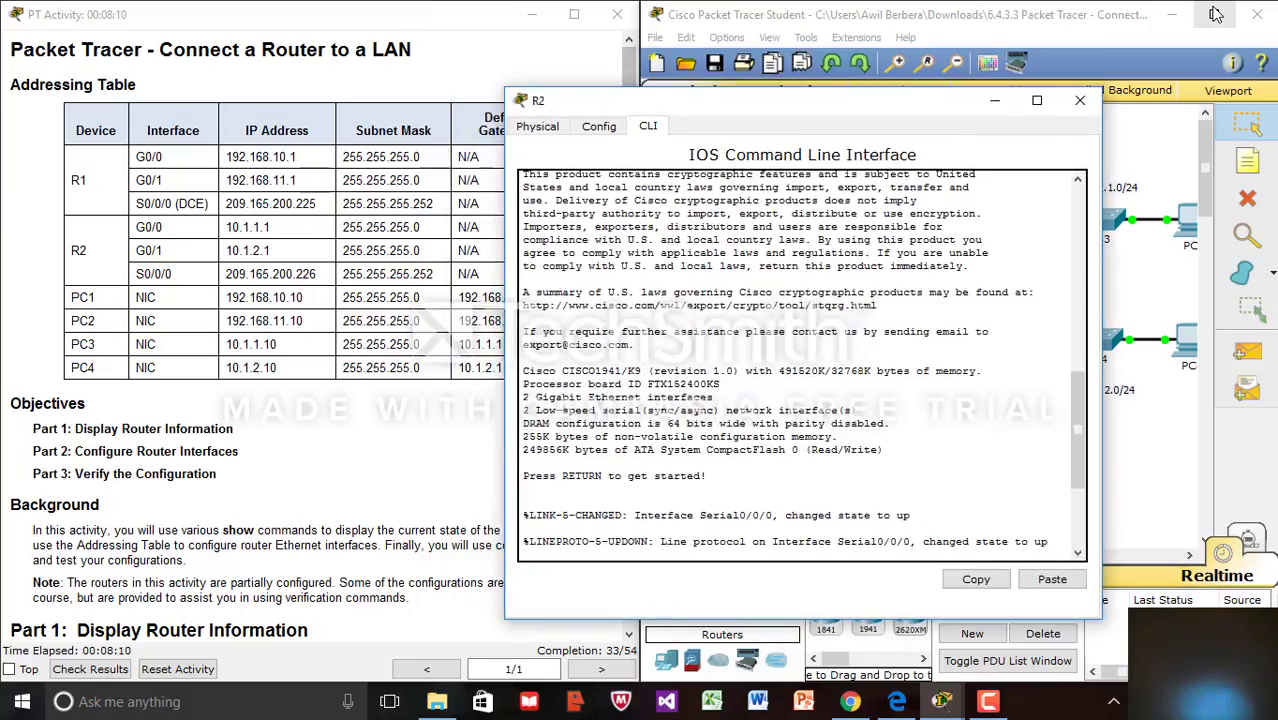
{"action": "left_click", "coordinate": [1040, 101]}
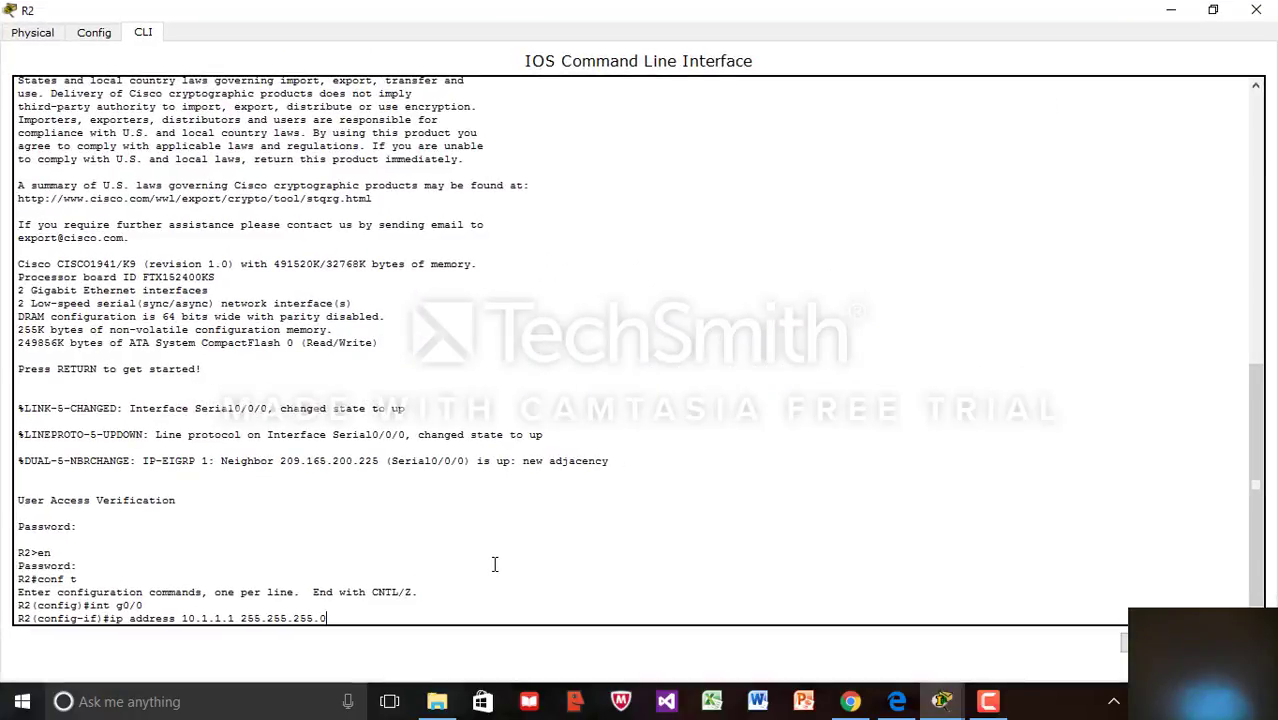
{"action": "key", "text": "Return"}
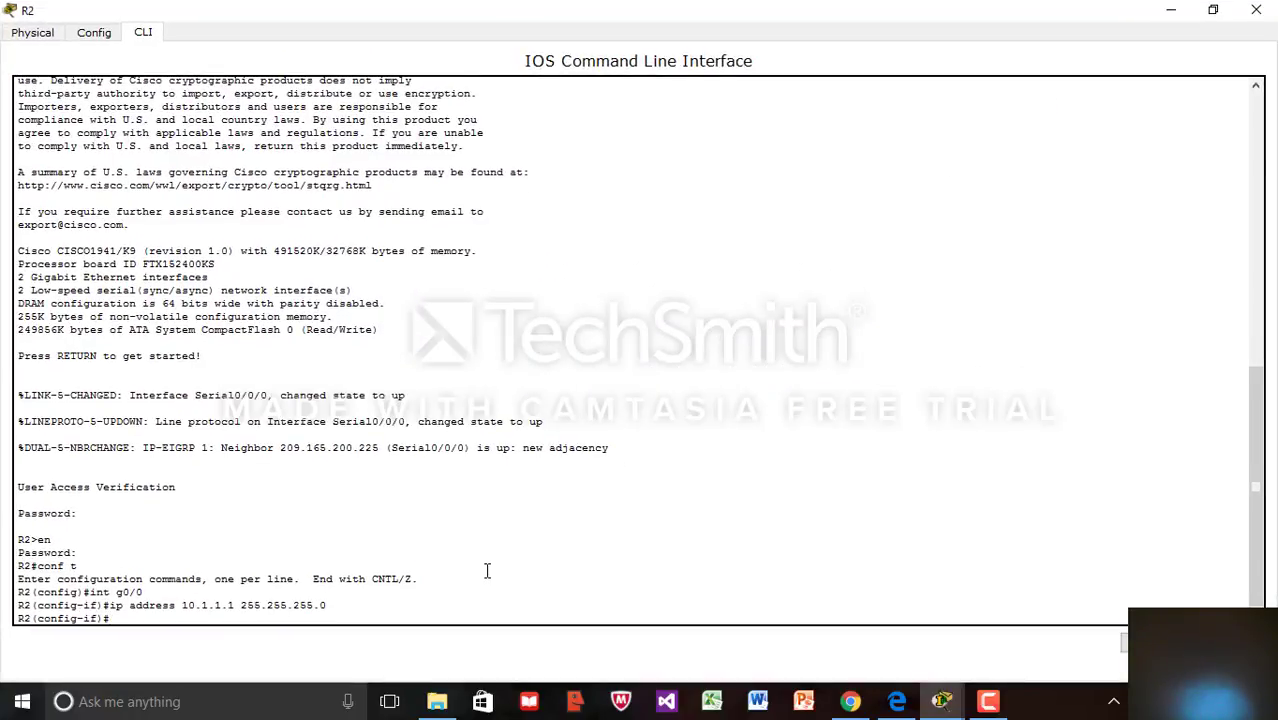
{"action": "type", "text": "no shut"}
{"action": "key", "text": "Return"}
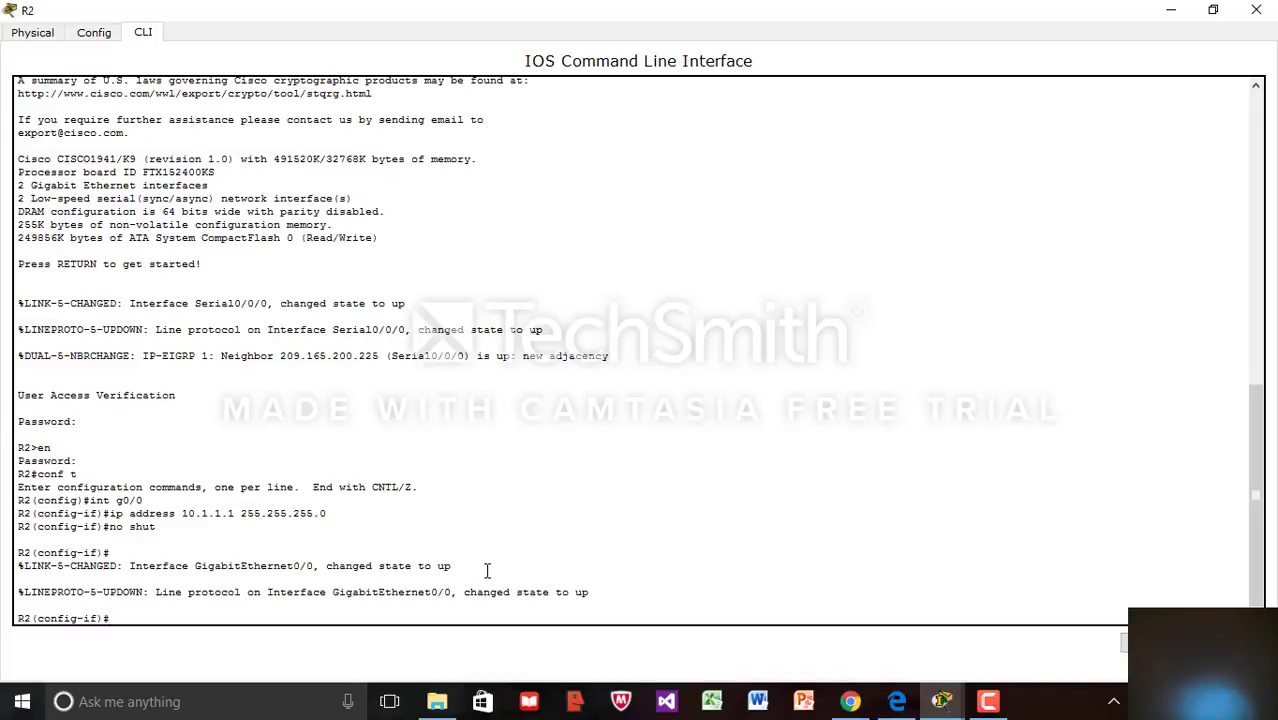
Switch to interface configuration for R2's G0/1 by editing the recalled int g0/0 command
{"action": "key", "text": "Up"}
{"action": "key", "text": "Up"}
{"action": "key", "text": "Up"}
{"action": "key", "text": "BackSpace"}
{"action": "type", "text": "1"}
{"action": "key", "text": "Return"}
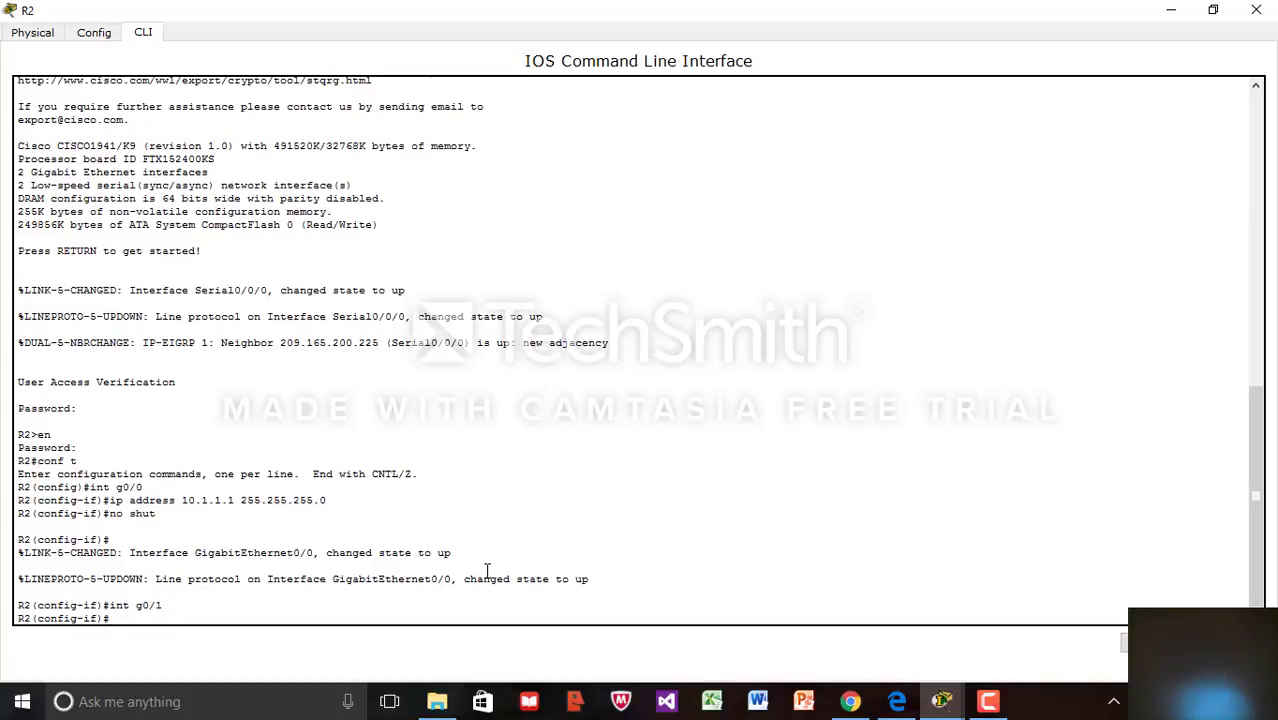
Assign 10.1.2.1 255.255.255.0 to G0/1 and enable it with no shut
{"action": "type", "text": "int"}
{"action": "key", "text": "BackSpace"}
{"action": "key", "text": "BackSpace"}
{"action": "key", "text": "BackSpace"}
{"action": "type", "text": "ip address 10.1.2.1 255.255.255"}
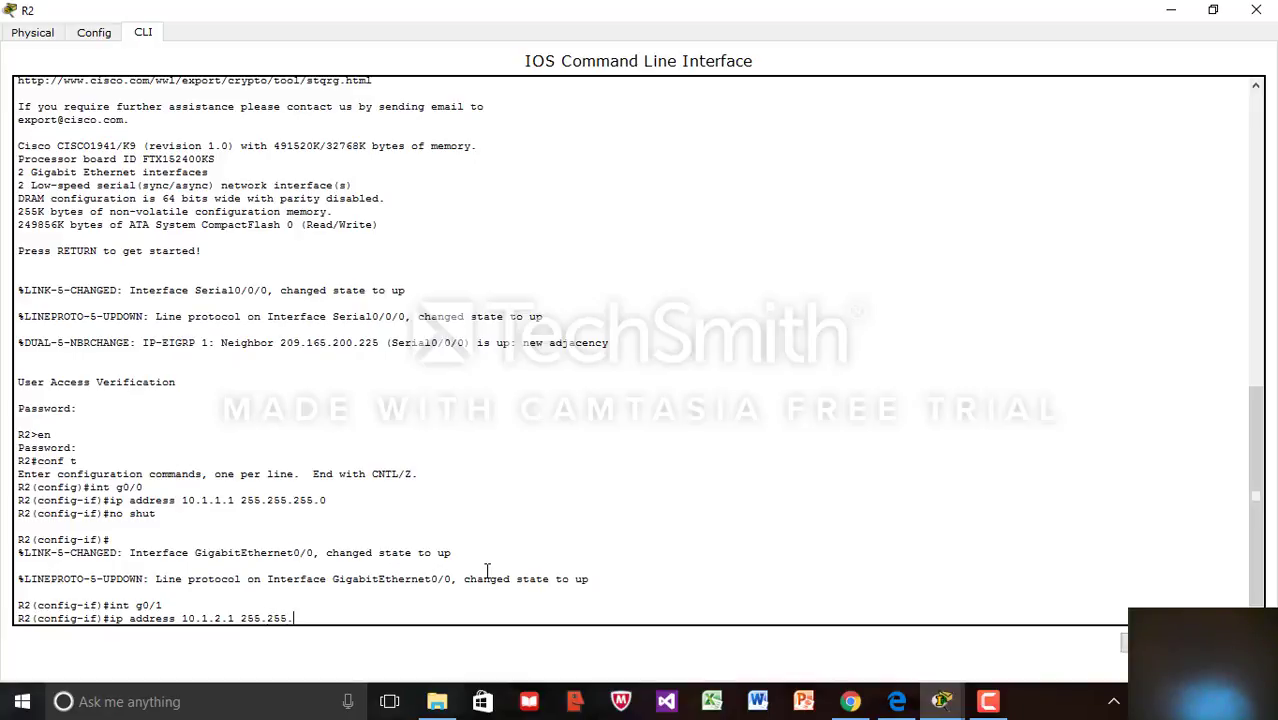
{"action": "type", "text": ".0"}
{"action": "left_click", "coordinate": [1213, 10]}
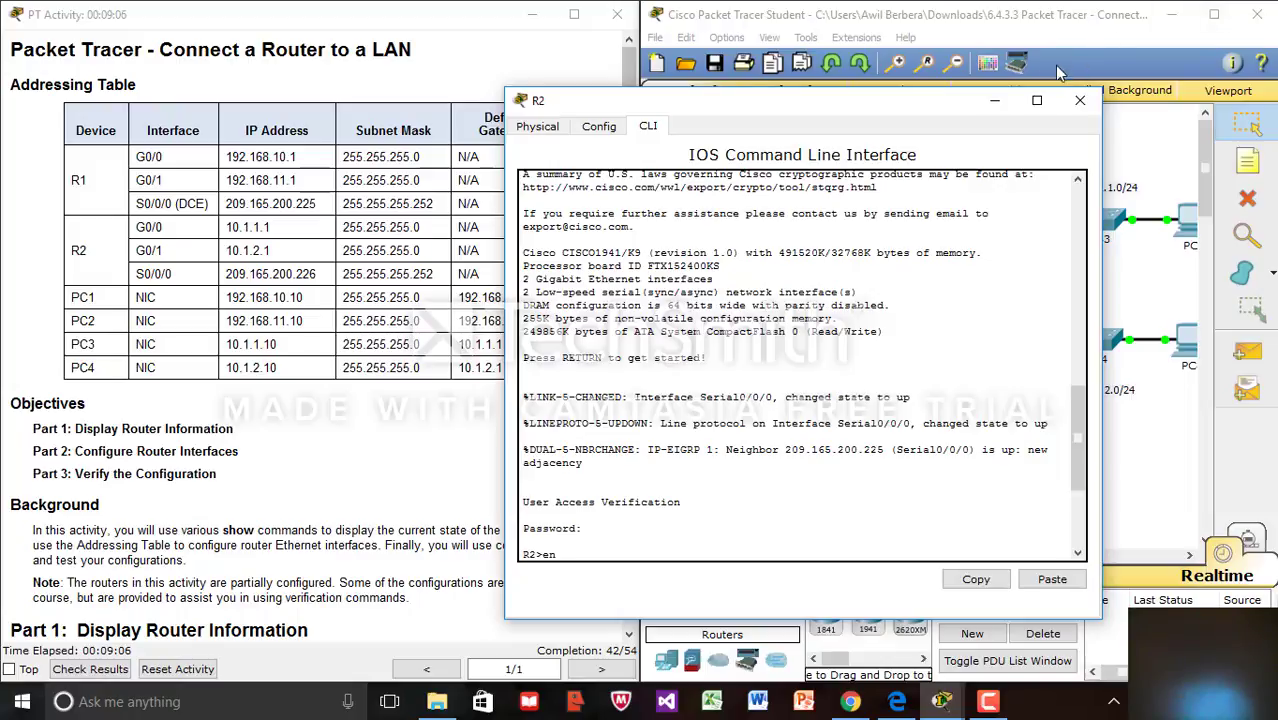
{"action": "left_click", "coordinate": [1037, 100]}
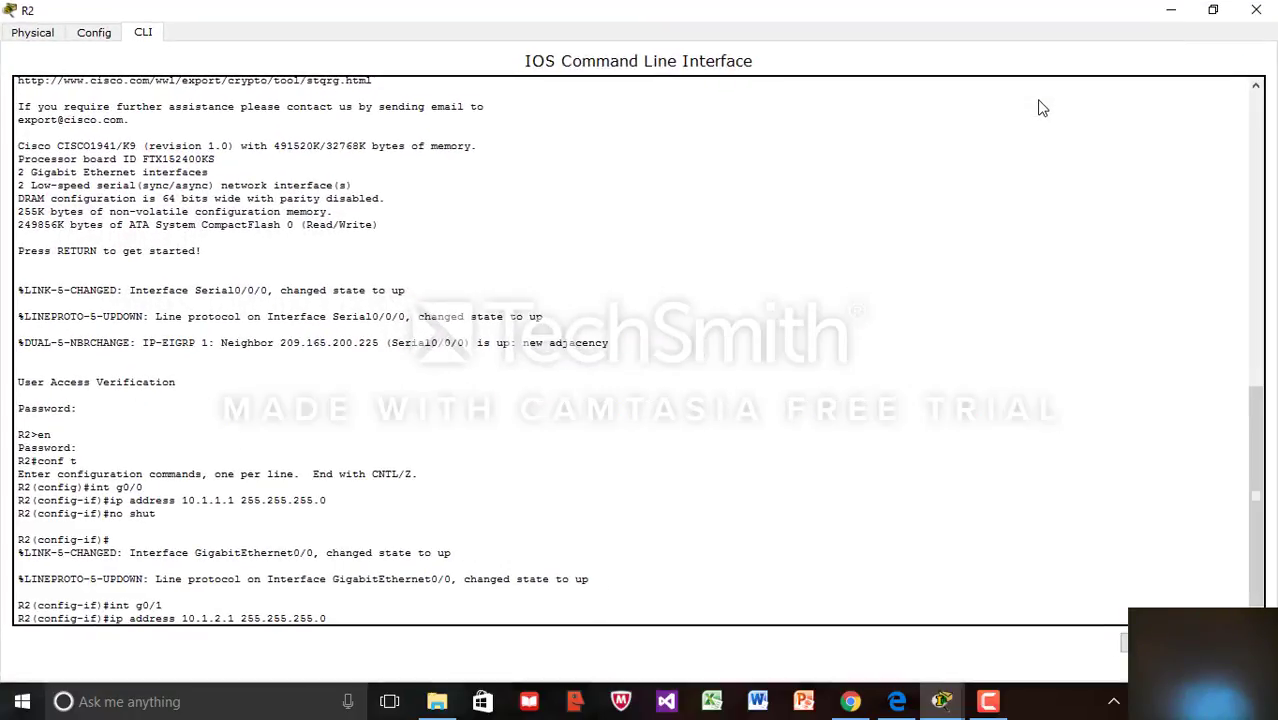
{"action": "key", "text": "Return"}
{"action": "type", "text": "nfig-if)#n"}
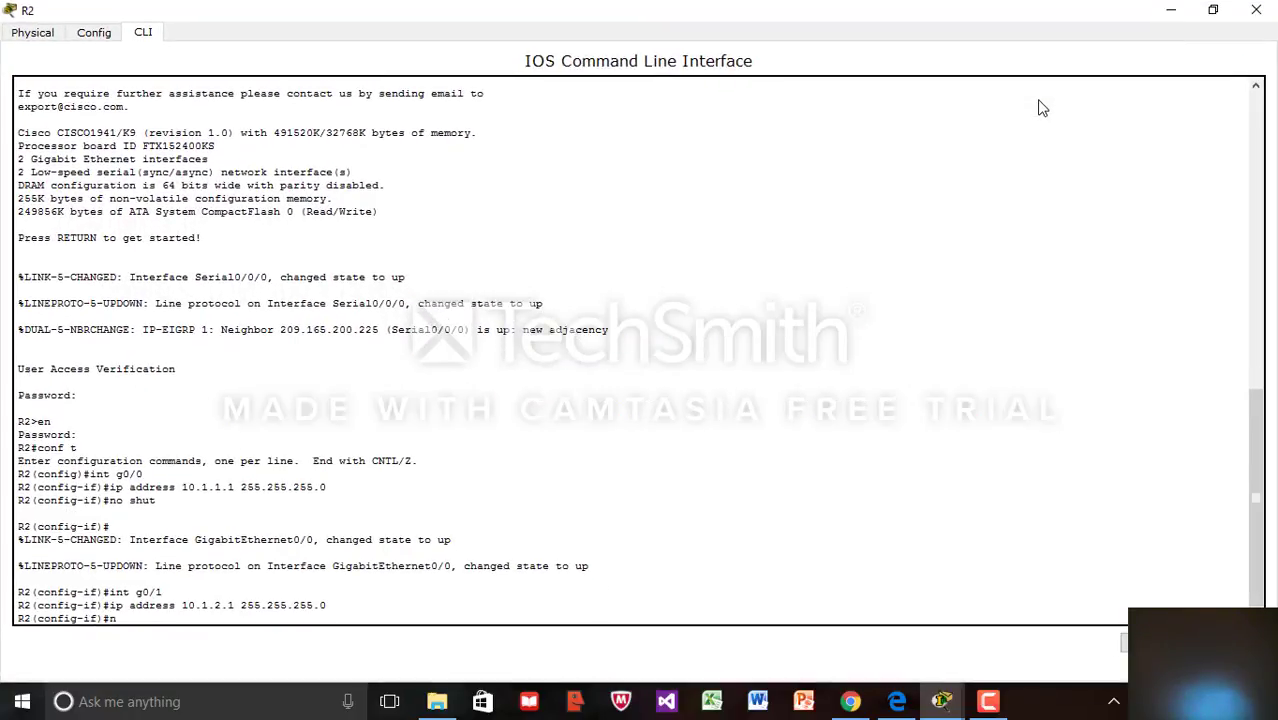
{"action": "type", "text": "o shut"}
{"action": "key", "text": "Return"}
{"action": "key", "text": "Return"}
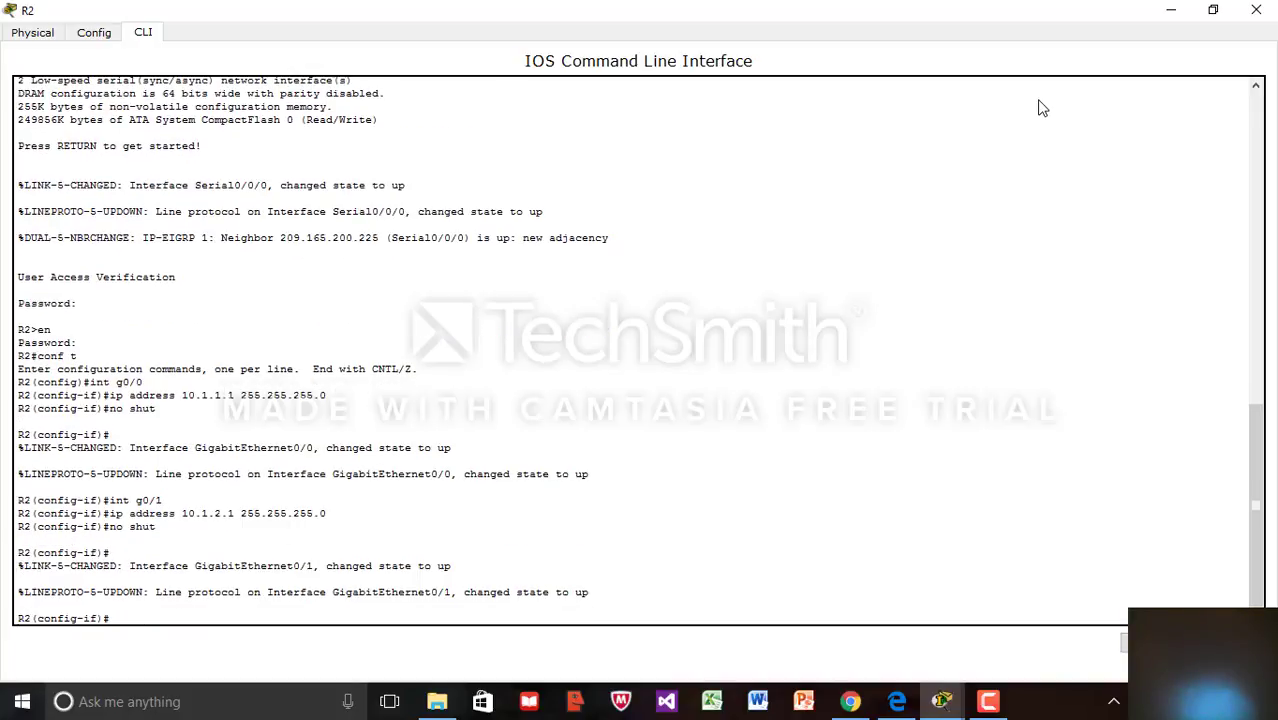
Exit config mode, save R2's running configuration to startup-config, and close R2's window
{"action": "type", "text": "end"}
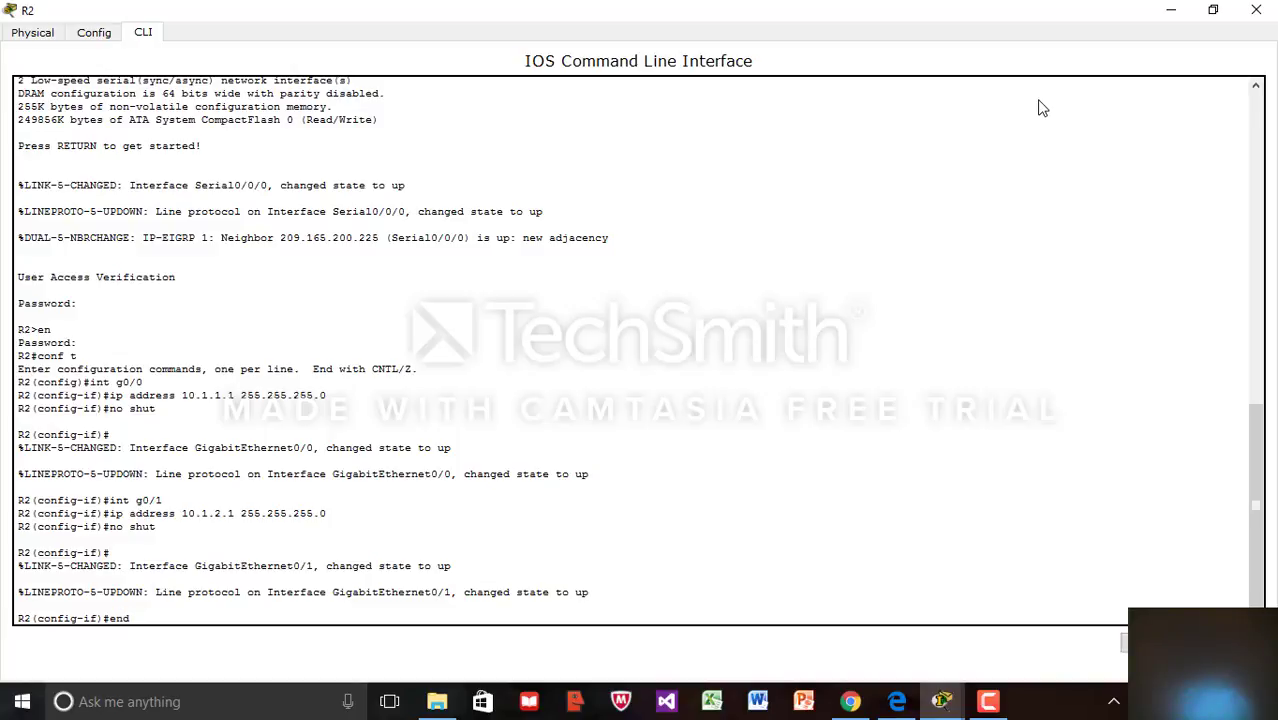
{"action": "key", "text": "Return"}
{"action": "key", "text": "Return"}
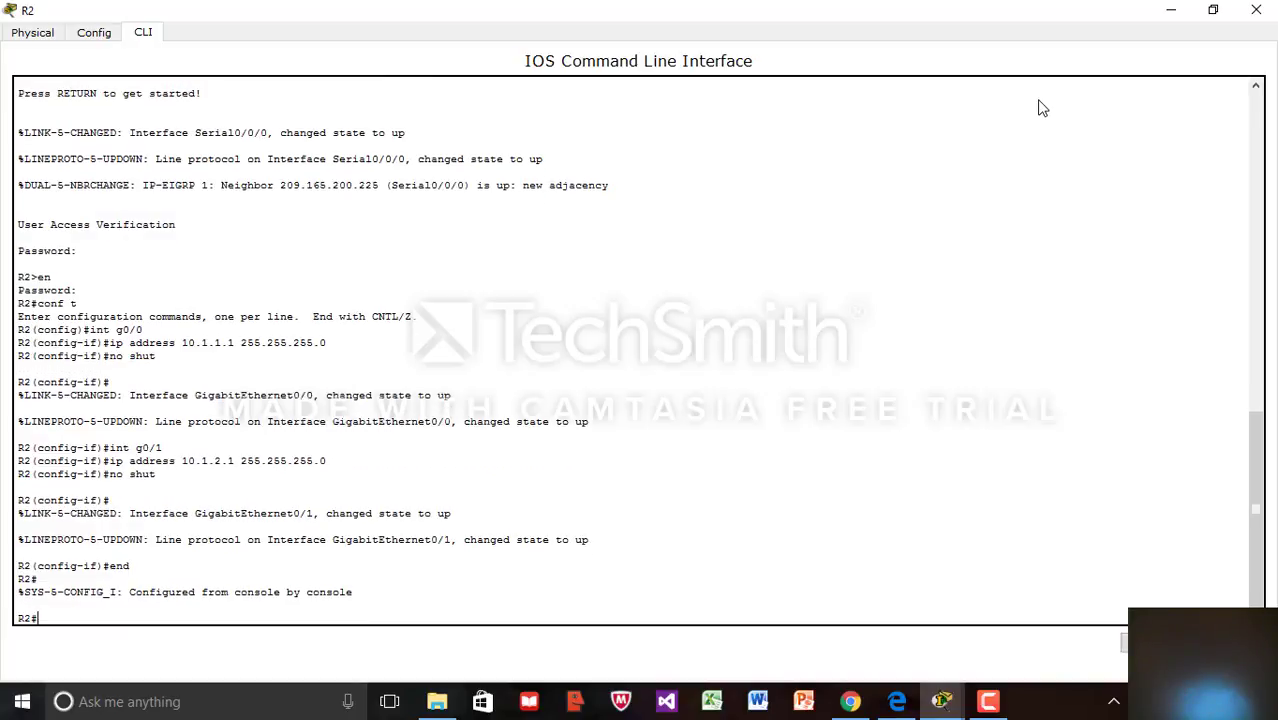
{"action": "type", "text": "copy"}
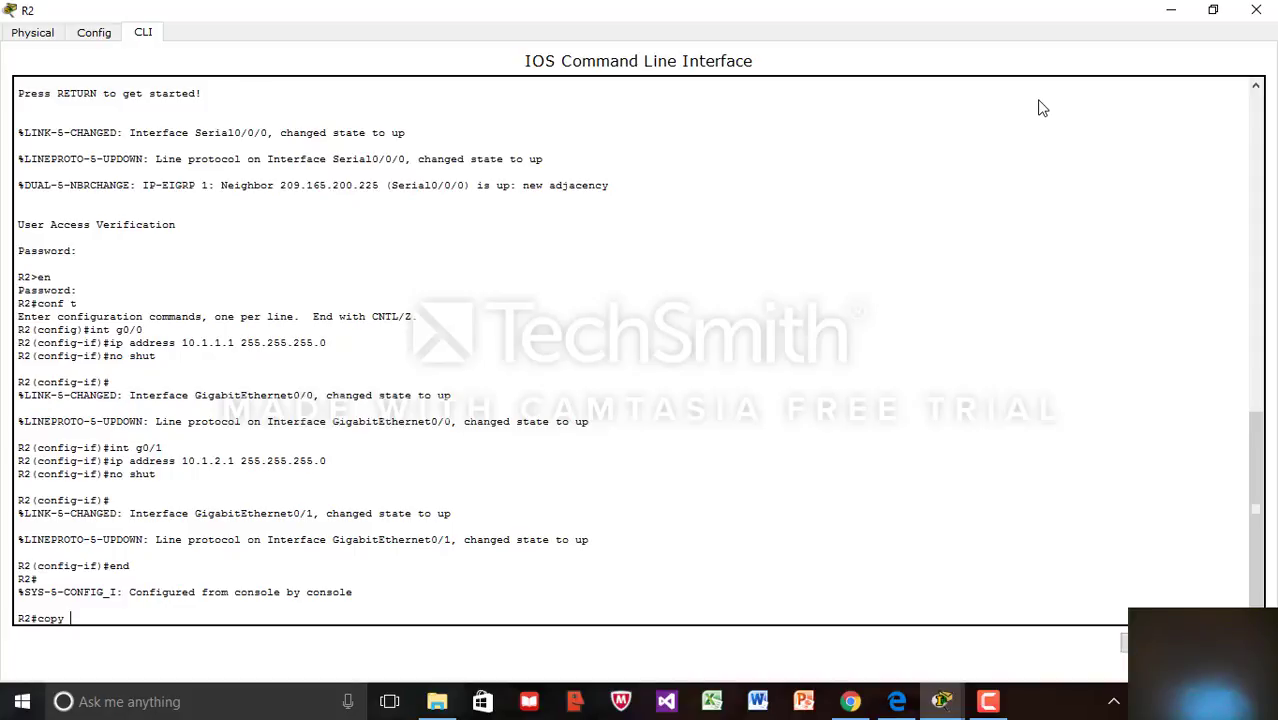
{"action": "type", "text": " run start"}
{"action": "key", "text": "Return"}
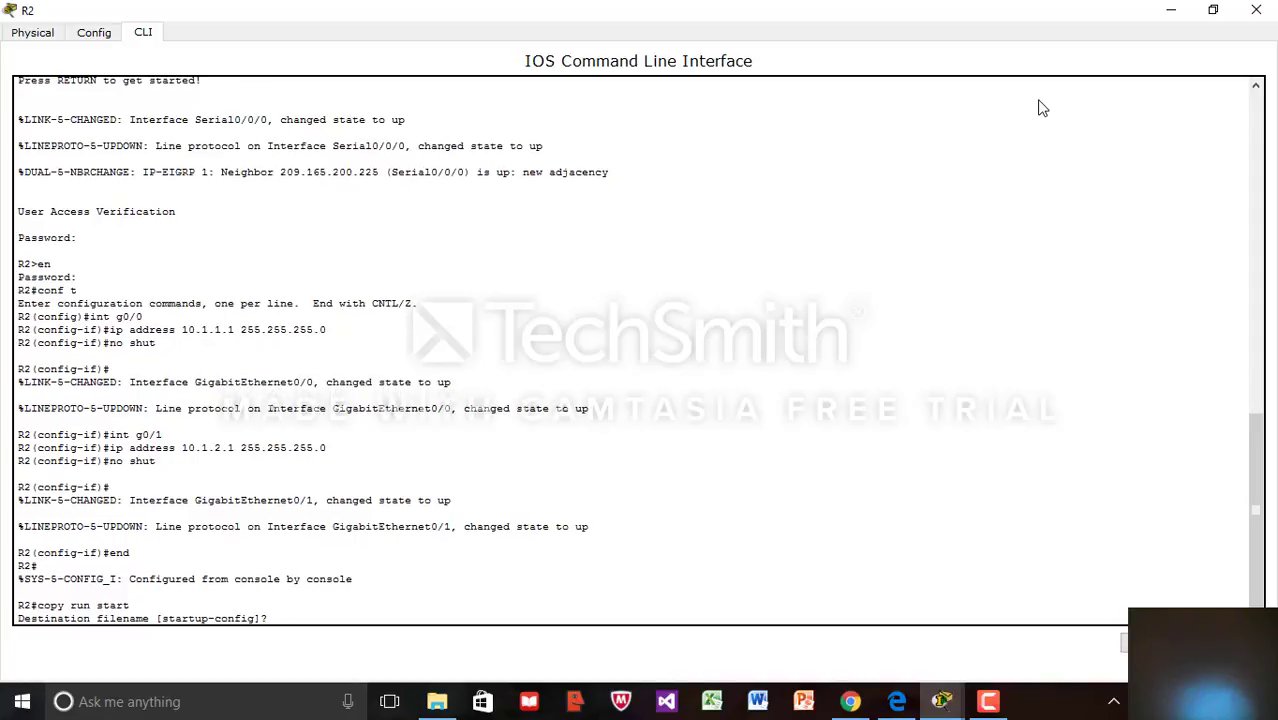
{"action": "key", "text": "Return"}
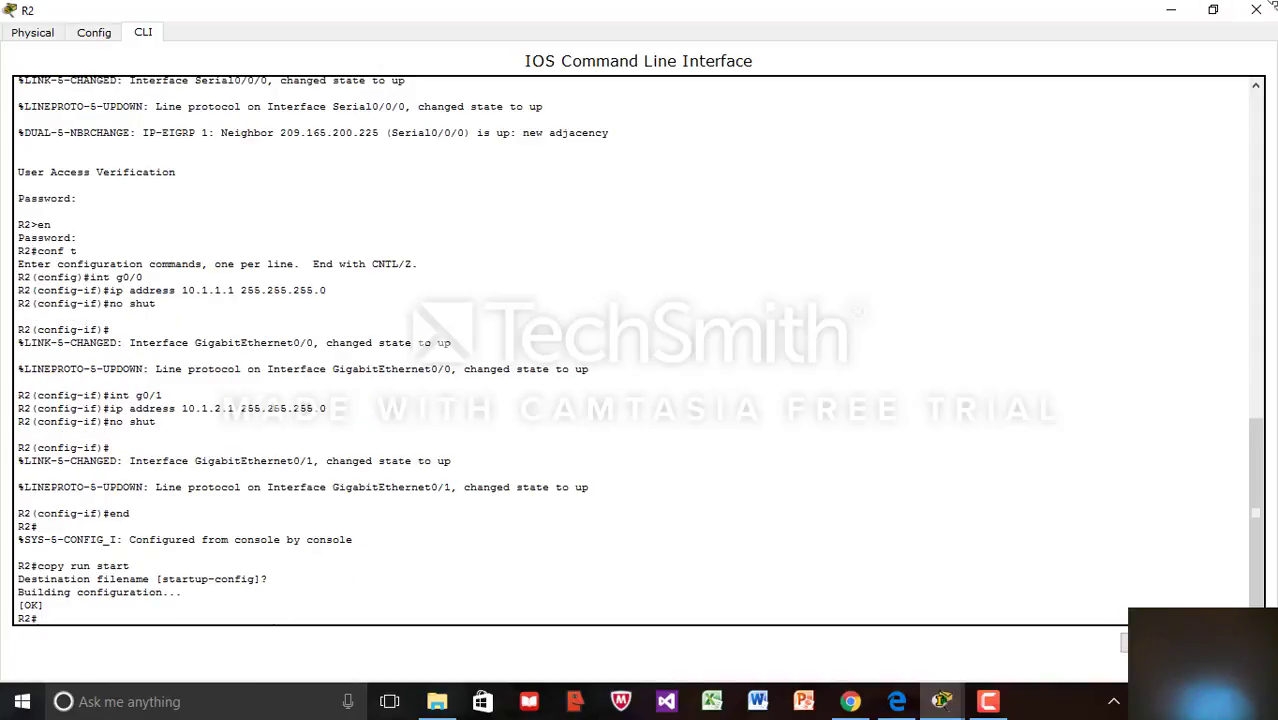
{"action": "left_click", "coordinate": [1213, 10]}
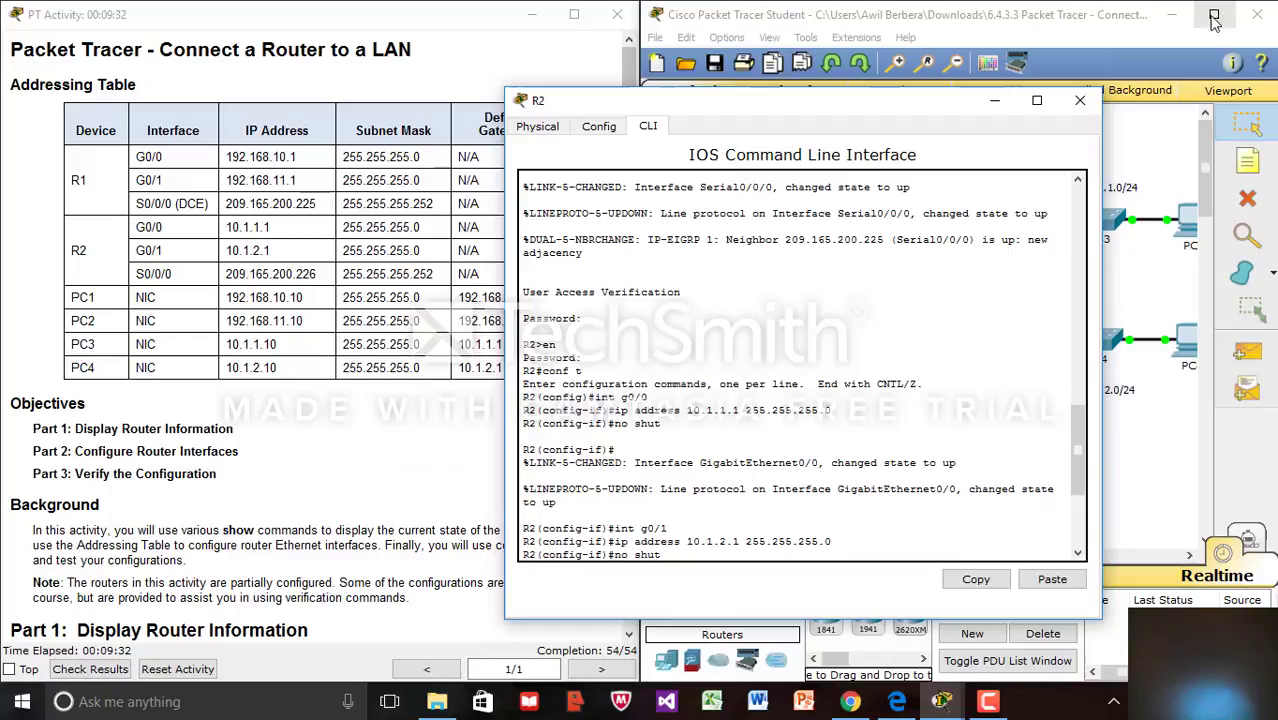
{"action": "left_click", "coordinate": [1080, 101]}
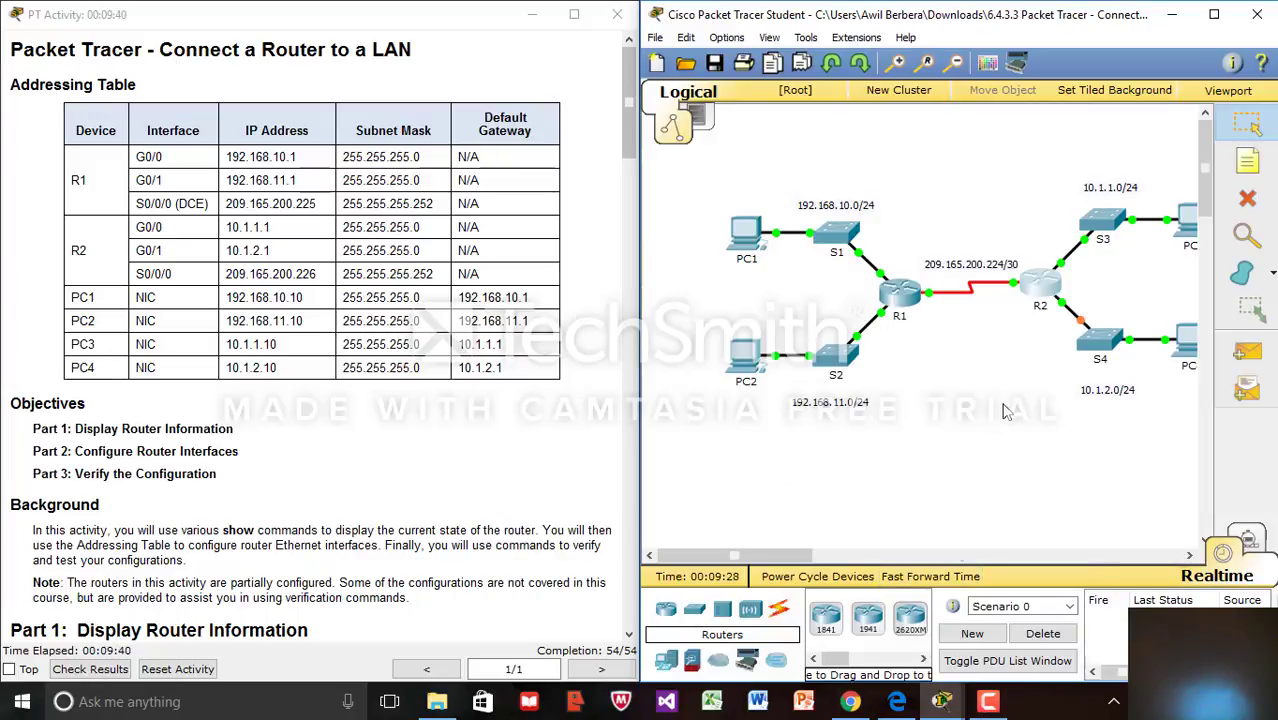
Maximize PC1 and verify its IP 192.168.10.10, mask 255.255.255.0, gateway 192.168.10.1
{"action": "left_click_drag", "start_coordinate": [785, 556], "coordinate": [808, 562]}
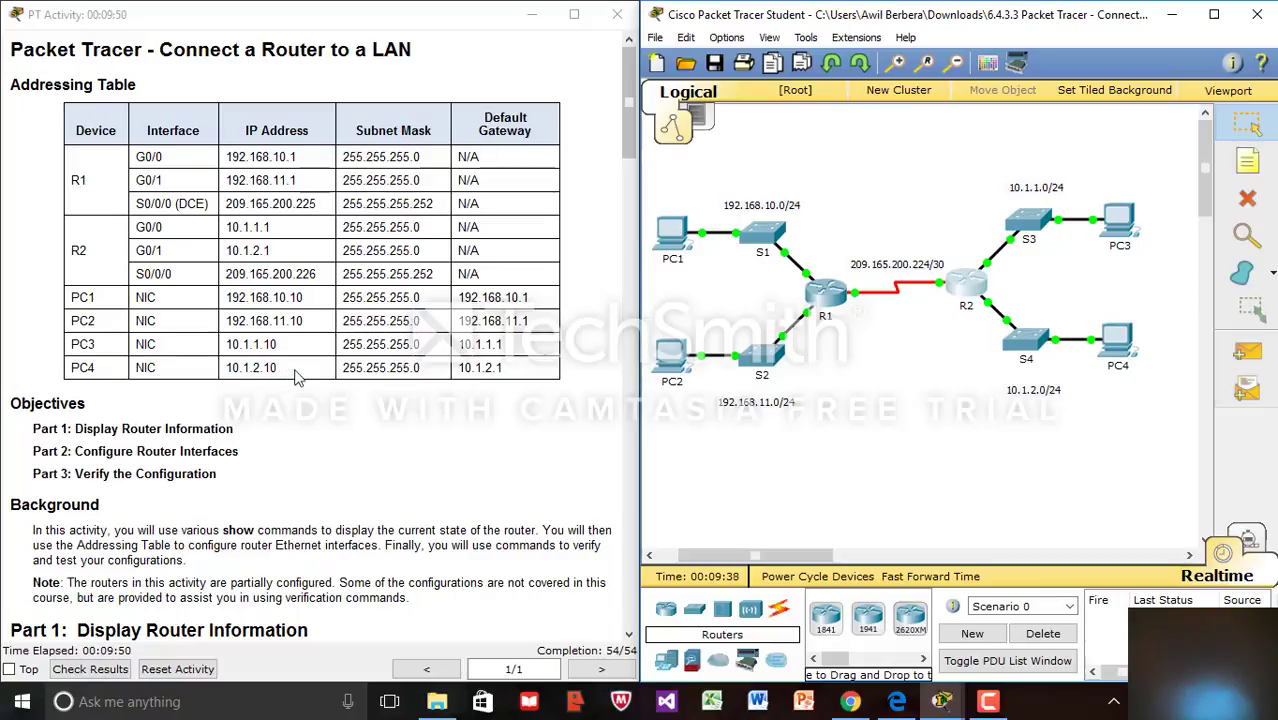
{"action": "left_click", "coordinate": [672, 245]}
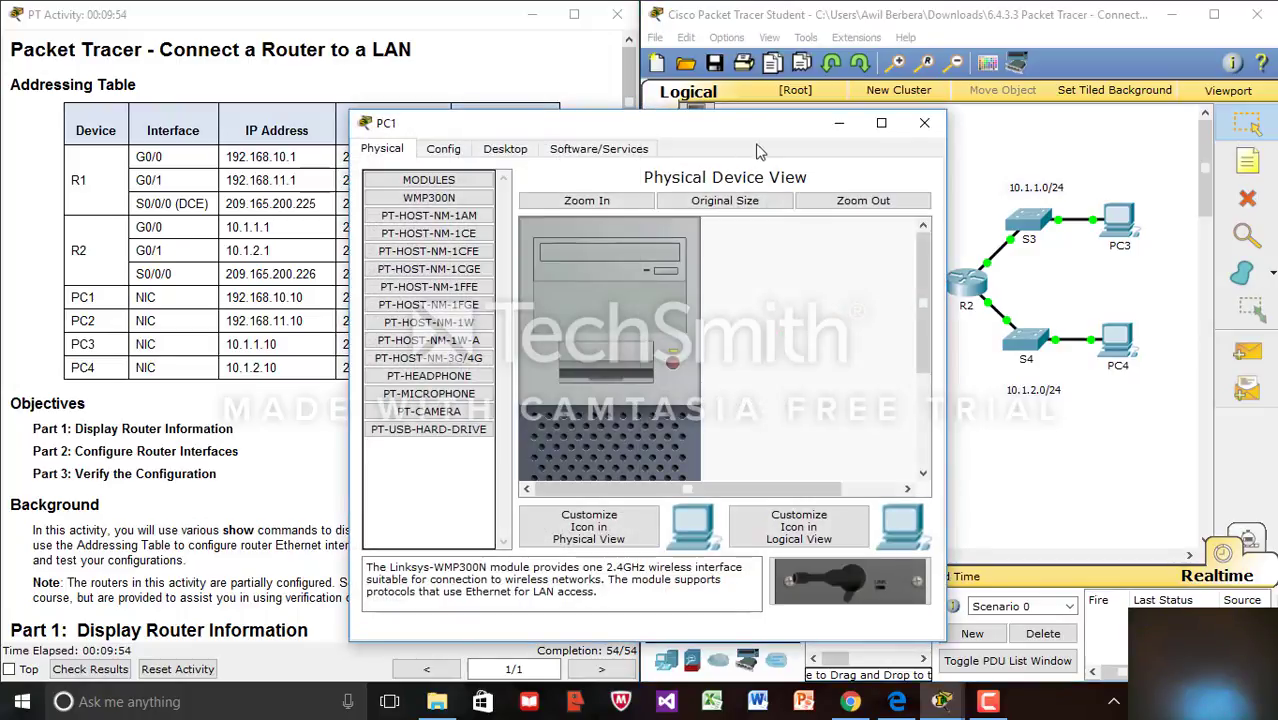
{"action": "left_click", "coordinate": [881, 123]}
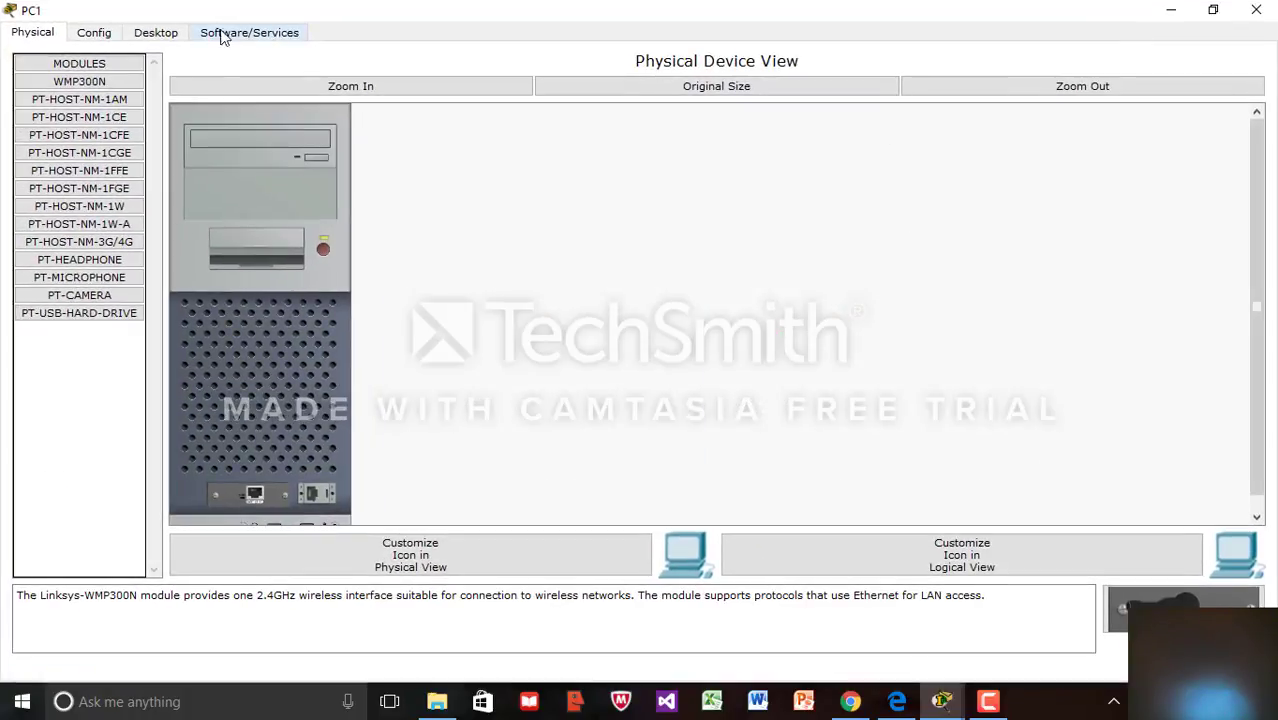
{"action": "left_click", "coordinate": [155, 33]}
{"action": "left_click", "coordinate": [45, 128]}
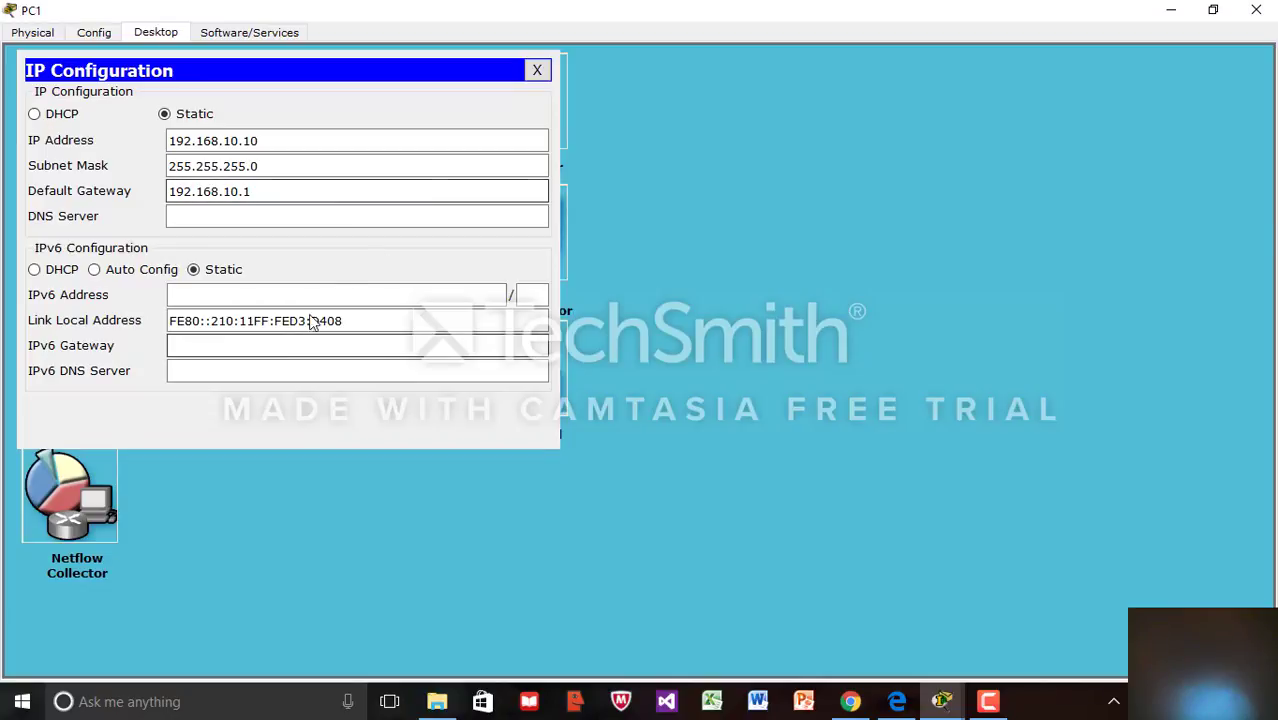
{"action": "left_click", "coordinate": [537, 70]}
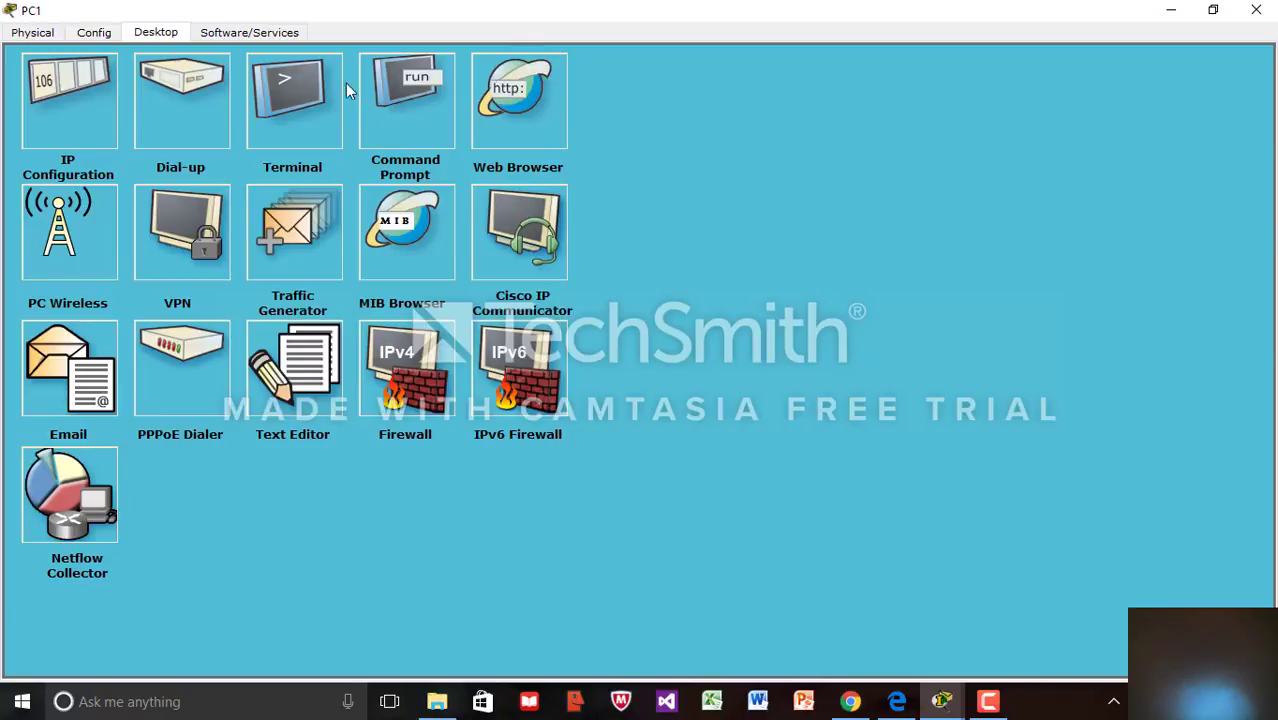
From PC1's command prompt, ping PC4 at 10.1.2.10 twice until all four replies return
{"action": "left_click", "coordinate": [403, 97]}
{"action": "type", "text": "ping"}
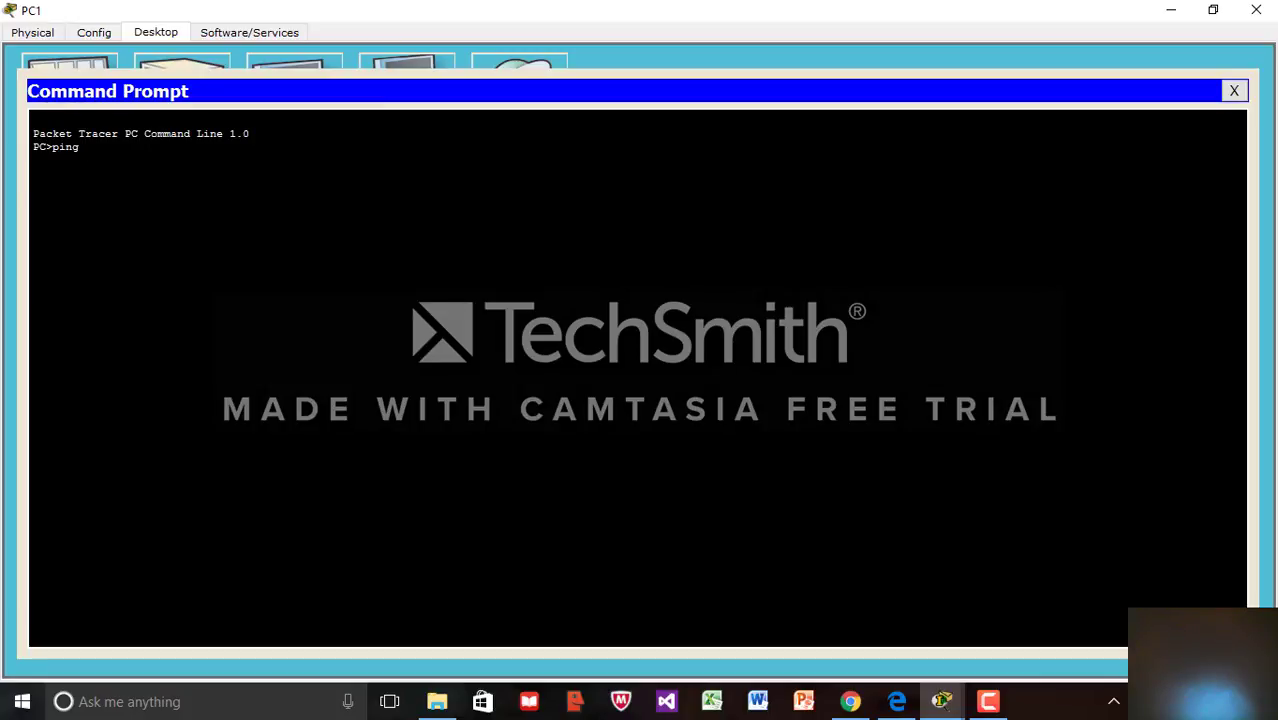
{"action": "type", "text": " 10.1.2.10"}
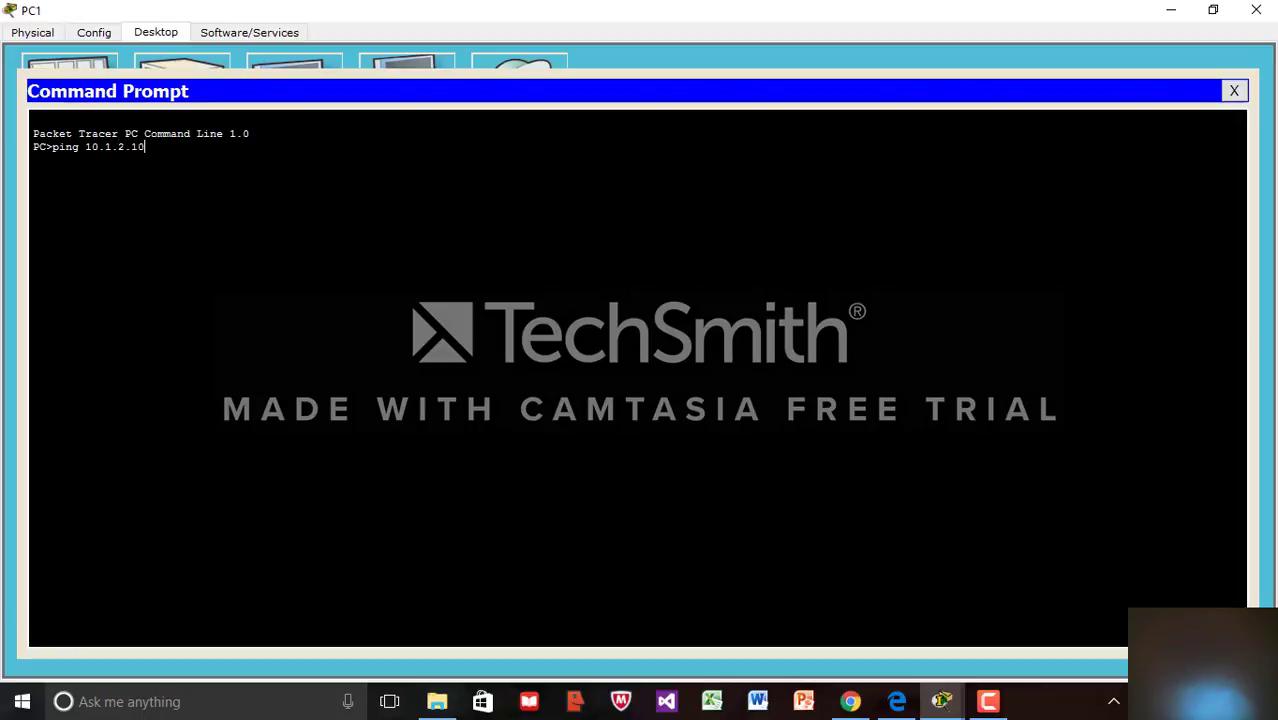
{"action": "key", "text": "Return"}
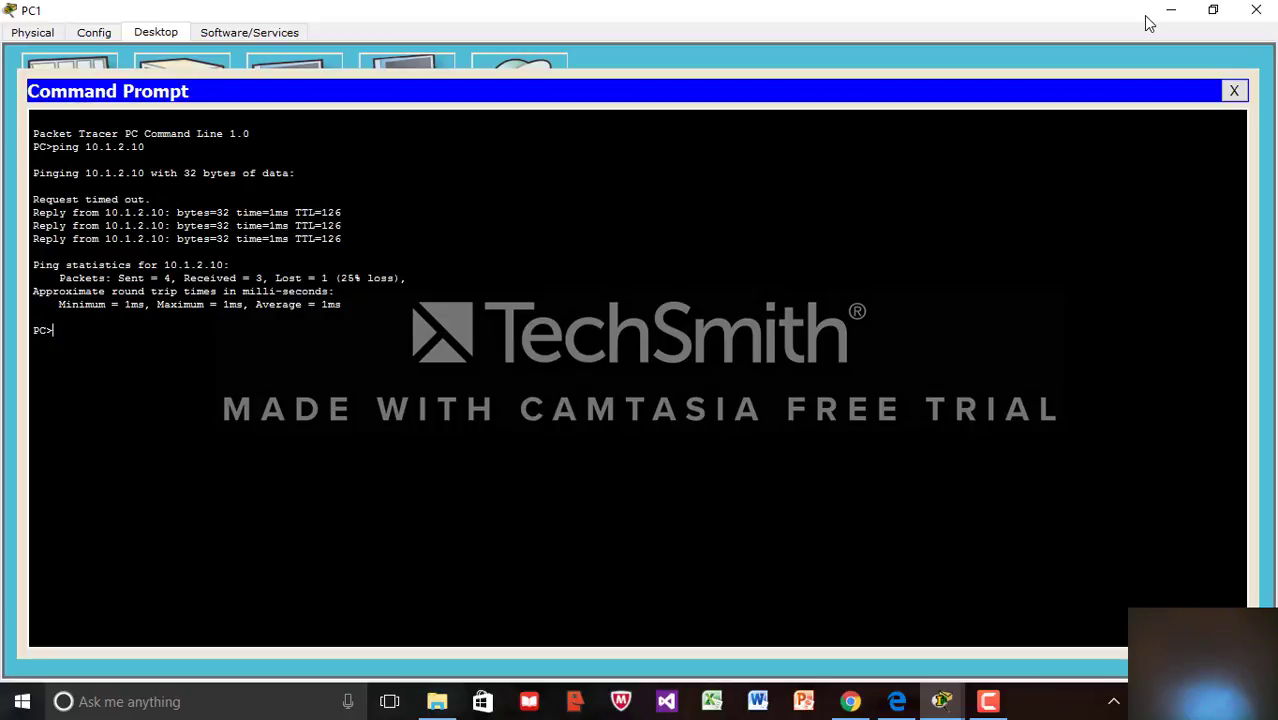
{"action": "key", "text": "Up"}
{"action": "key", "text": "Return"}
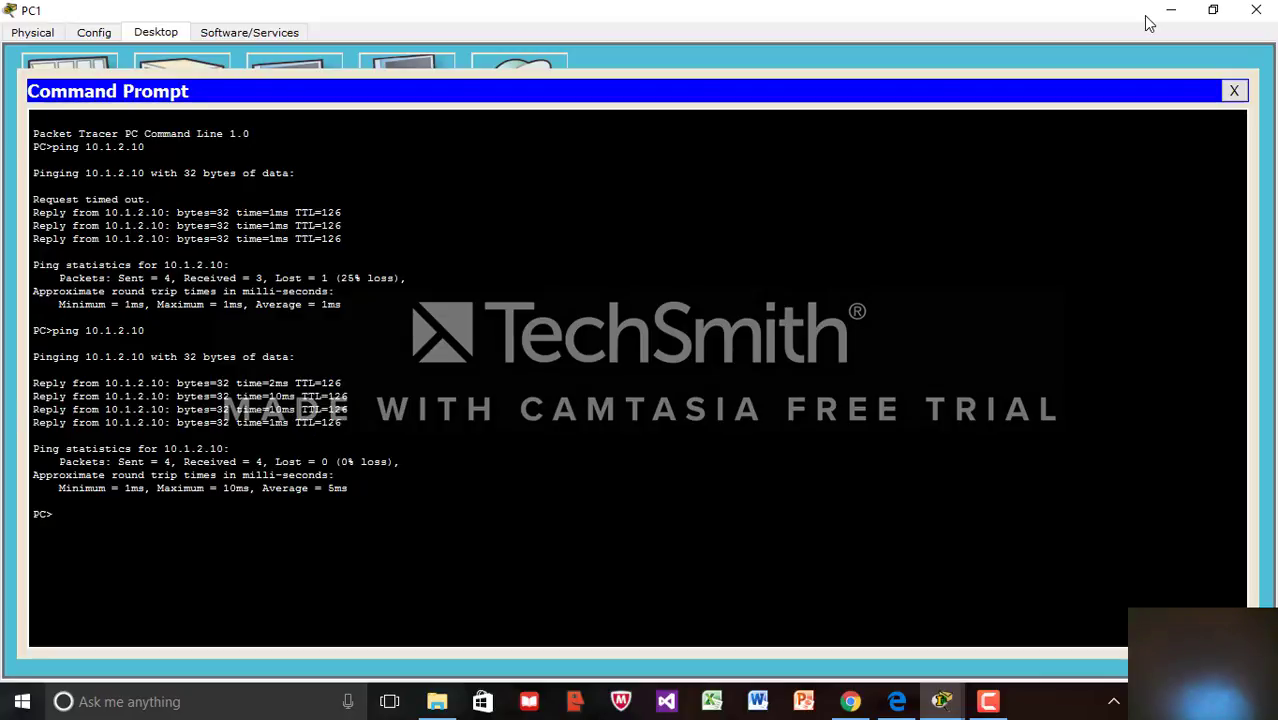
Close PC1's window to return to the topology, with completion still at 54/54
{"action": "left_click", "coordinate": [1256, 12]}
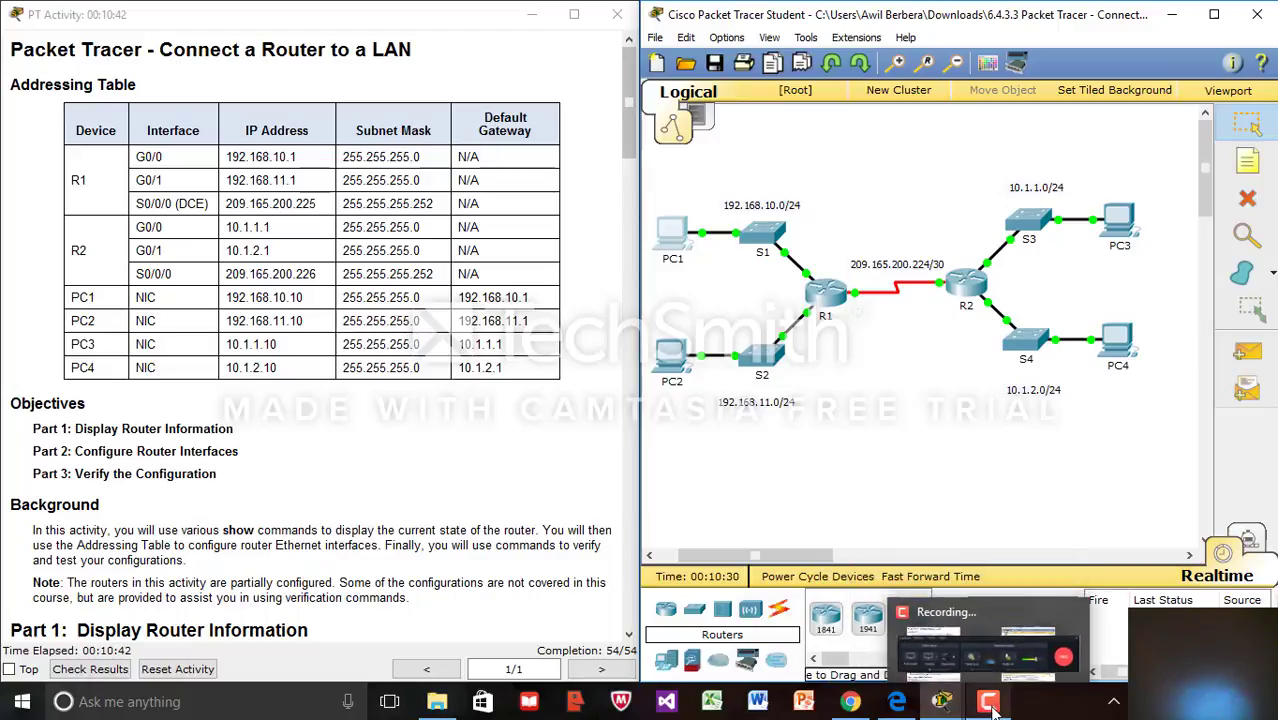
{"action": "left_click", "coordinate": [996, 660]}
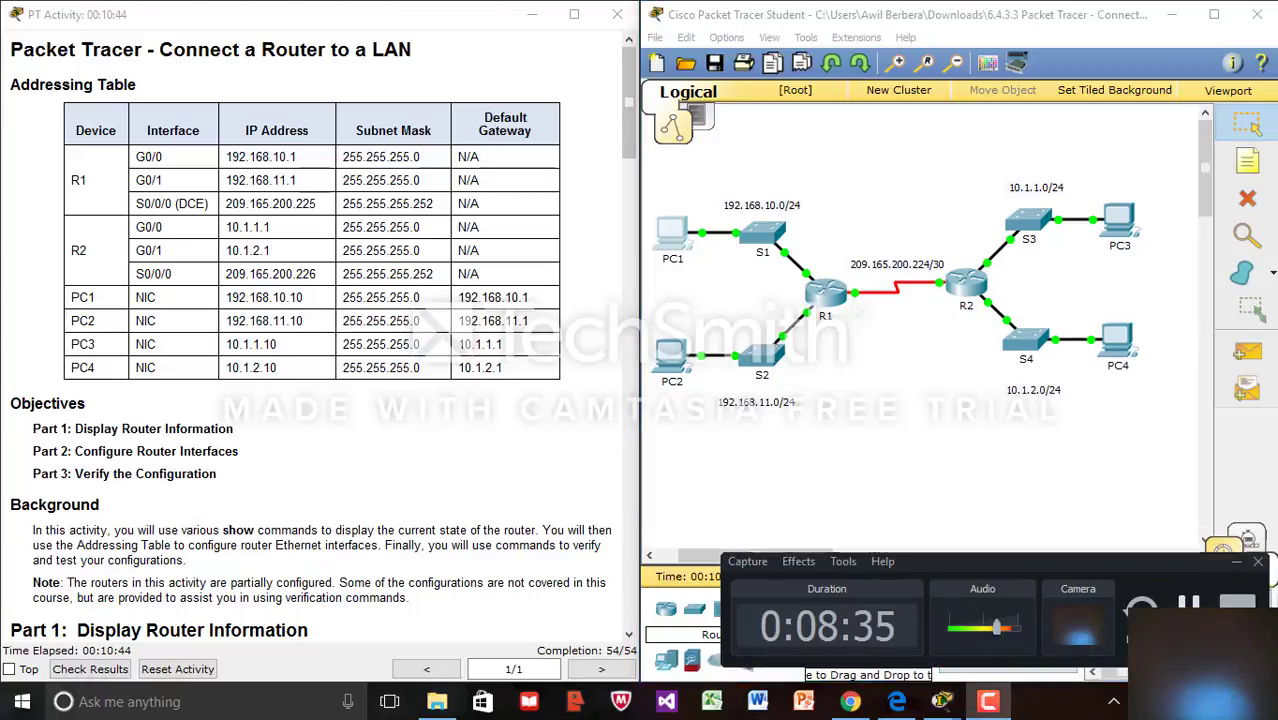